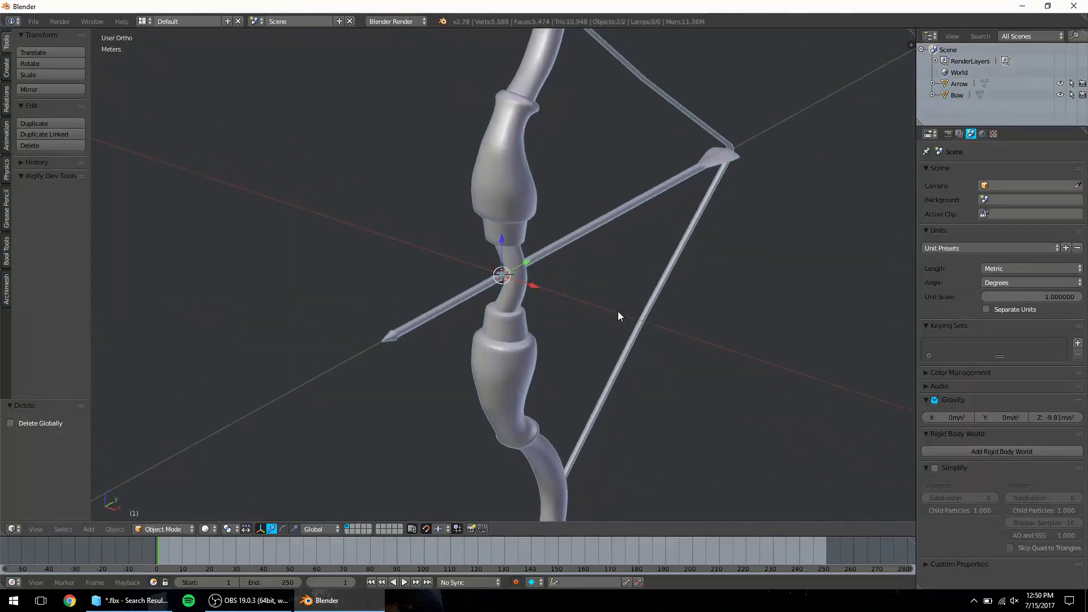
# - Select the Bow and split the 3D viewport in two, turning the new area into a UV/Image Editor
pyautogui.moveTo(619, 312); pyautogui.dragTo(539, 295, button='middle')
pyautogui.rightClick(471, 189)
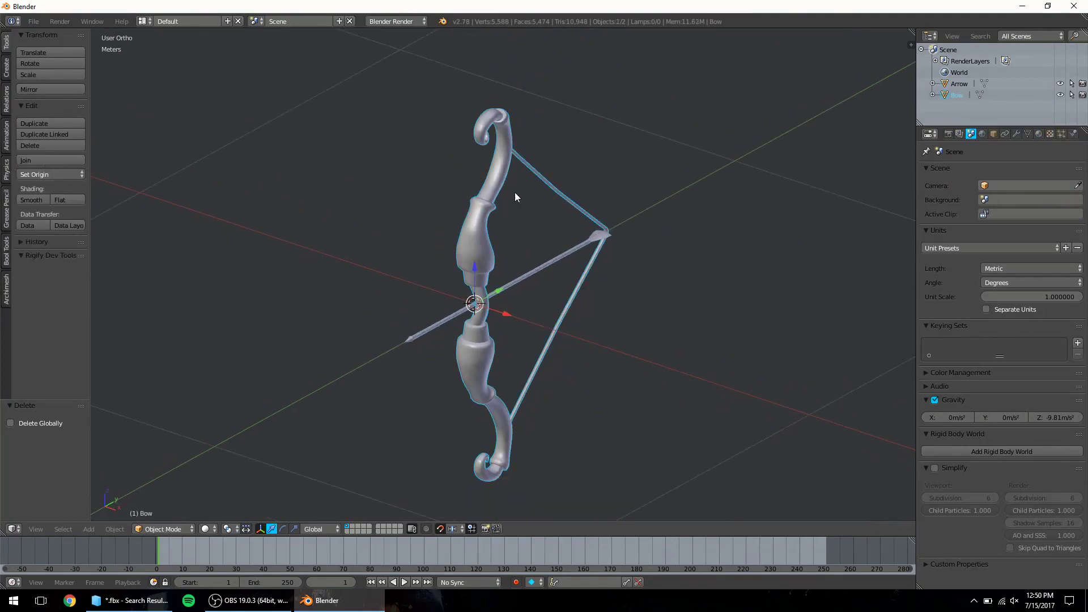
pyautogui.press('Tab')
pyautogui.press('Tab')
pyautogui.press('KP_3')
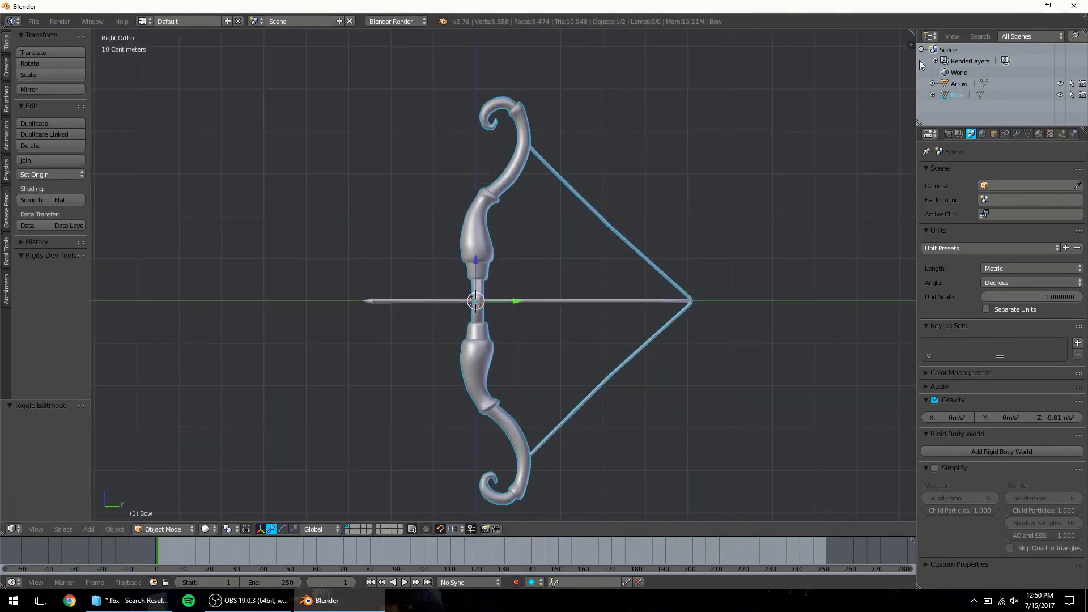
pyautogui.moveTo(911, 31); pyautogui.dragTo(499, 340)
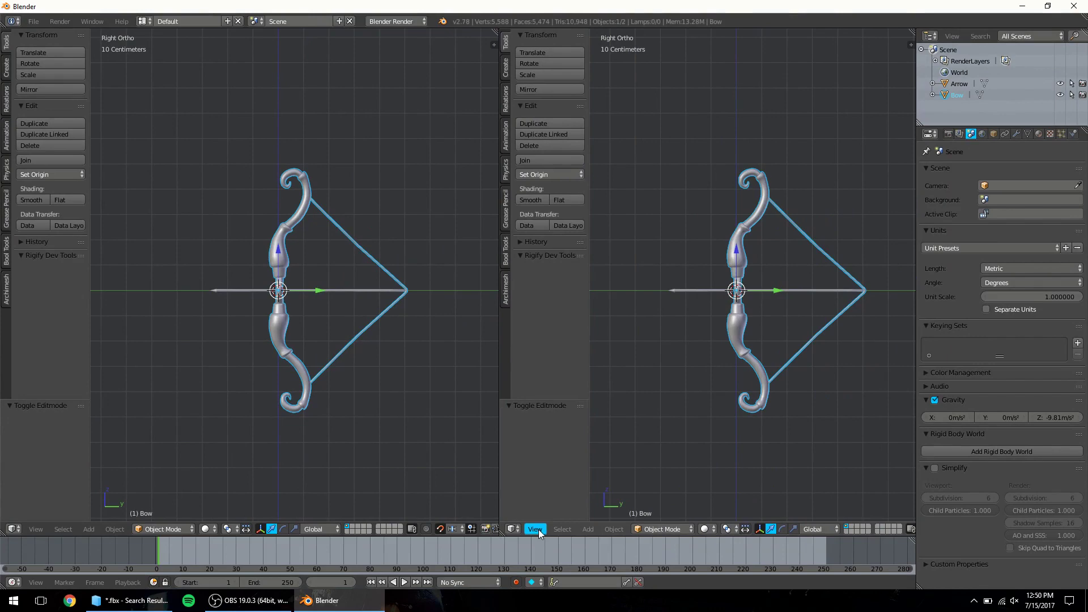
pyautogui.click(513, 529)
pyautogui.click(536, 445)
# - Assign a new 1024 × 1024 px UV Grid image to the Bow's whole mesh and return to Object Mode
pyautogui.press('Tab')
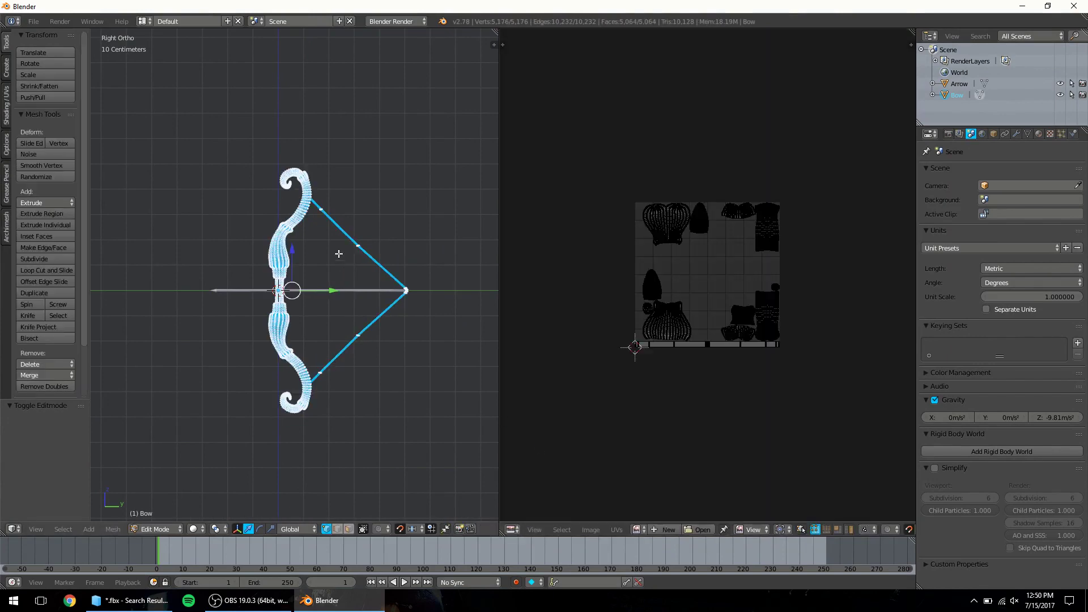
pyautogui.moveTo(339, 254); pyautogui.dragTo(430, 278, button='middle')
pyautogui.scroll(4, 676, 261)
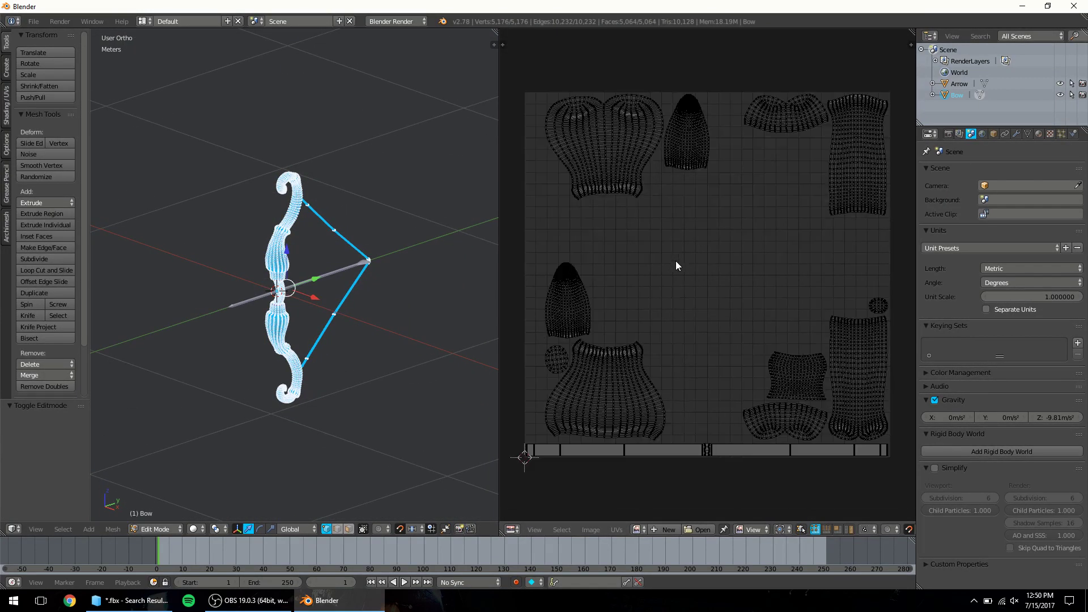
pyautogui.press('a')
pyautogui.click(664, 530)
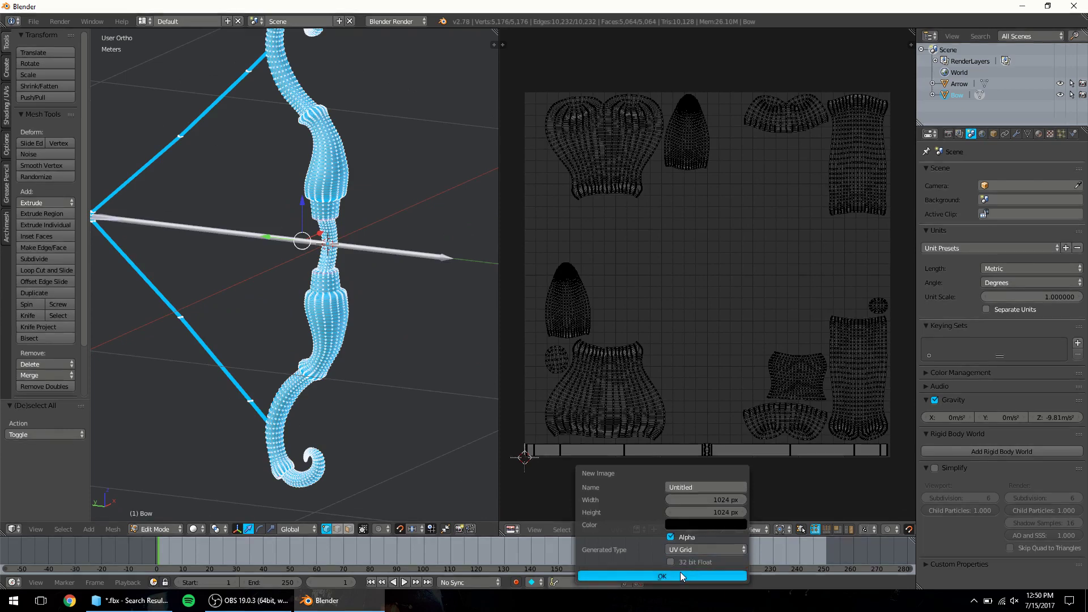
pyautogui.click(681, 573)
pyautogui.press('a')
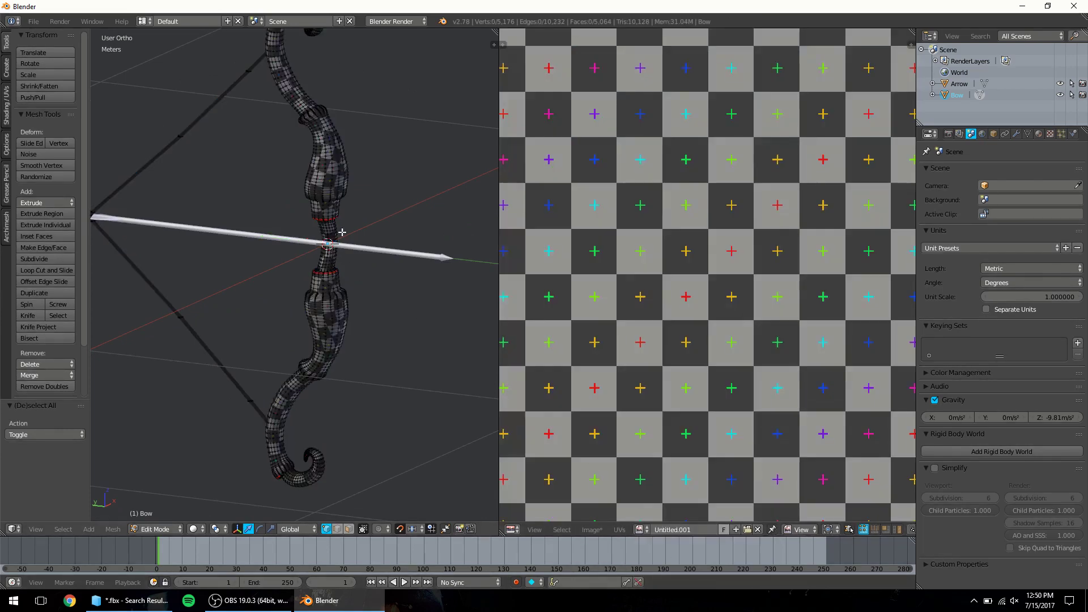
pyautogui.press('Tab')
pyautogui.scroll(3, 368, 259)
pyautogui.moveTo(389, 257); pyautogui.dragTo(125, 227, button='middle')
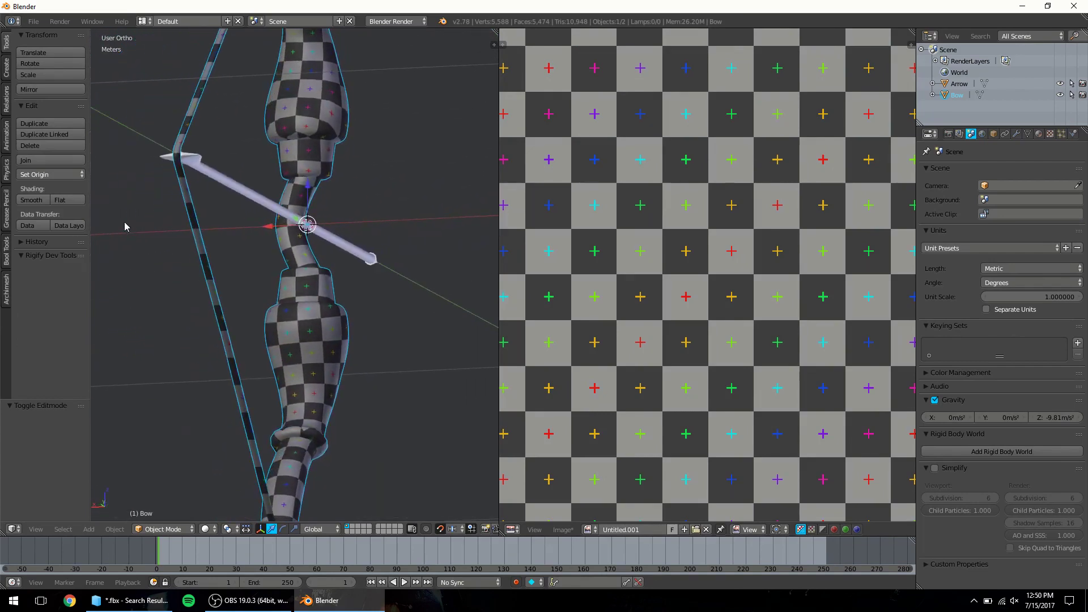
# - Assign a new 1024 × 1024 px UV Grid image to the Arrow's whole mesh and return to Object Mode
pyautogui.click(593, 531)
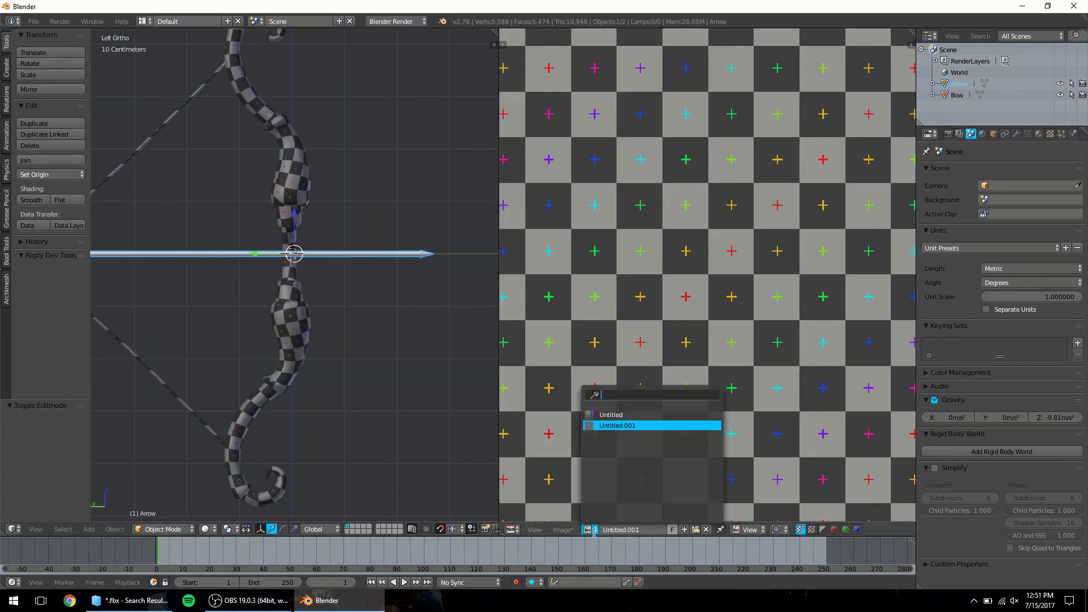
pyautogui.press('Tab')
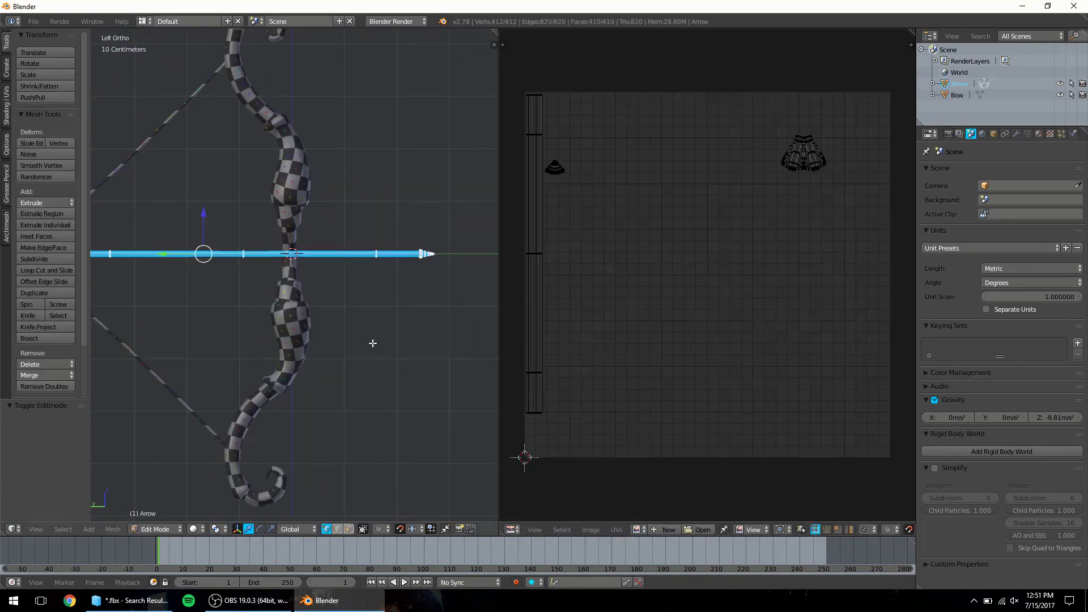
pyautogui.press('a')
pyautogui.press('a')
pyautogui.click(666, 529)
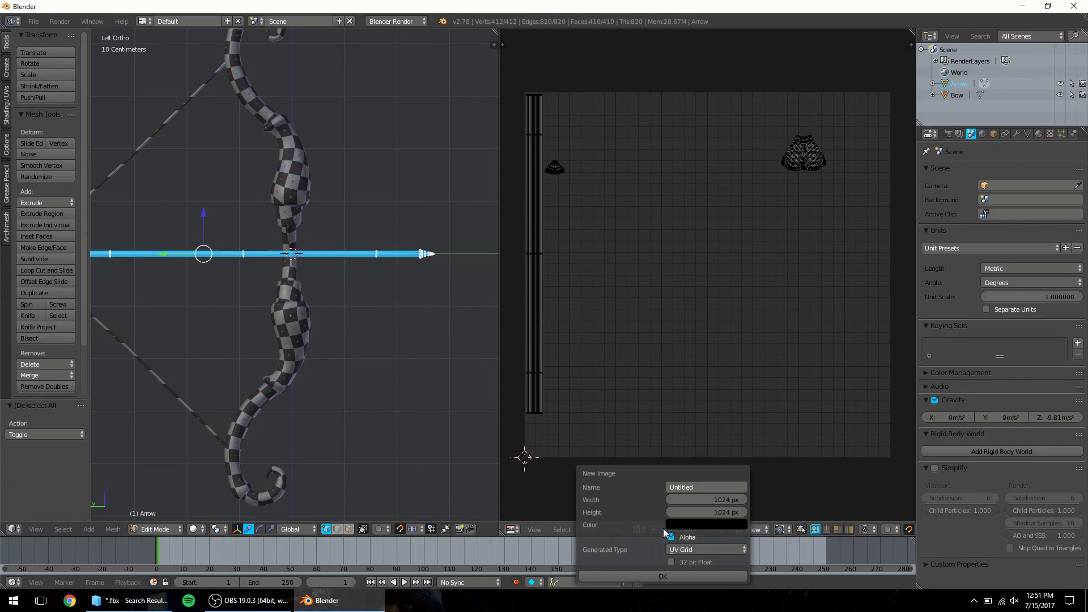
pyautogui.click(682, 576)
pyautogui.keyDown('shift'); pyautogui.moveTo(398, 298); pyautogui.dragTo(395, 261, button='middle'); pyautogui.keyUp('shift')
pyautogui.press('Tab')
pyautogui.scroll(3, 391, 306)
pyautogui.press('ctrl+KP_3')
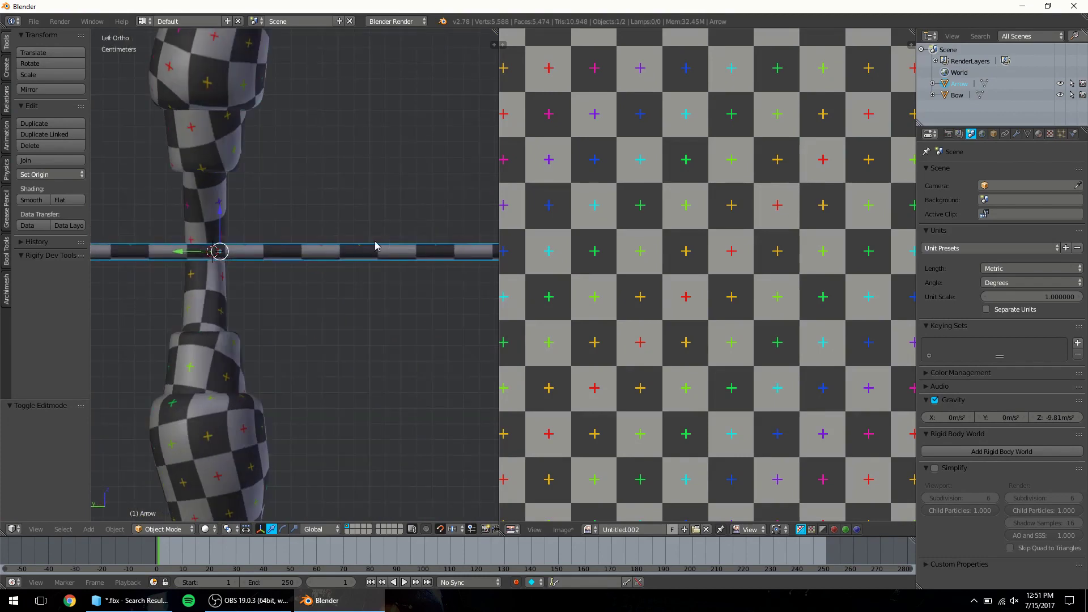
# - Merge the UV/Image Editor area back into the 3D viewport and inspect the checker pattern on both objects
pyautogui.scroll(-6, 376, 243)
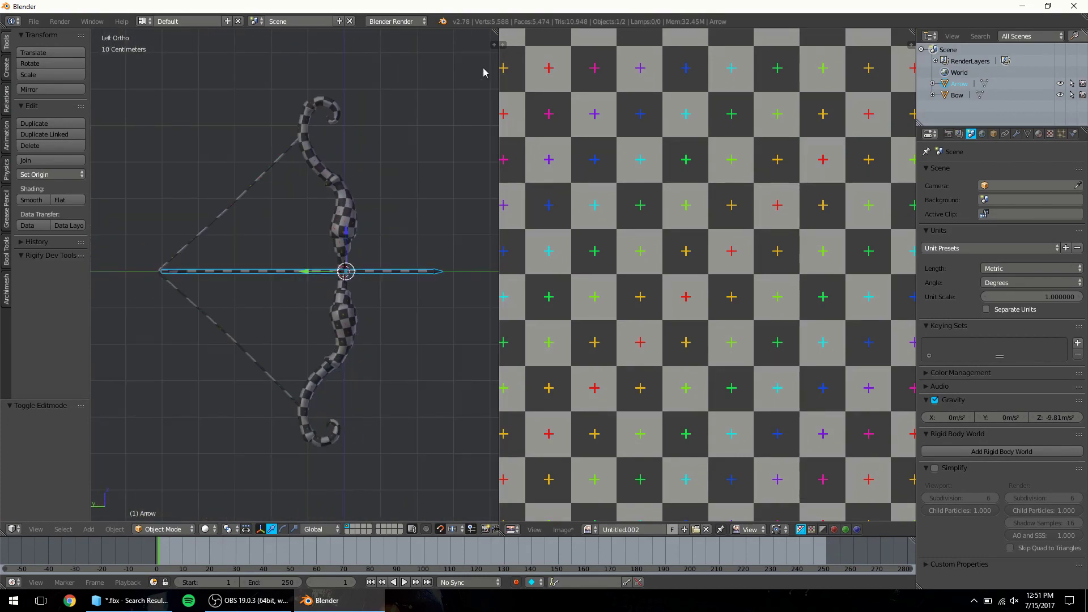
pyautogui.moveTo(492, 37); pyautogui.dragTo(567, 37)
pyautogui.scroll(5, 525, 116)
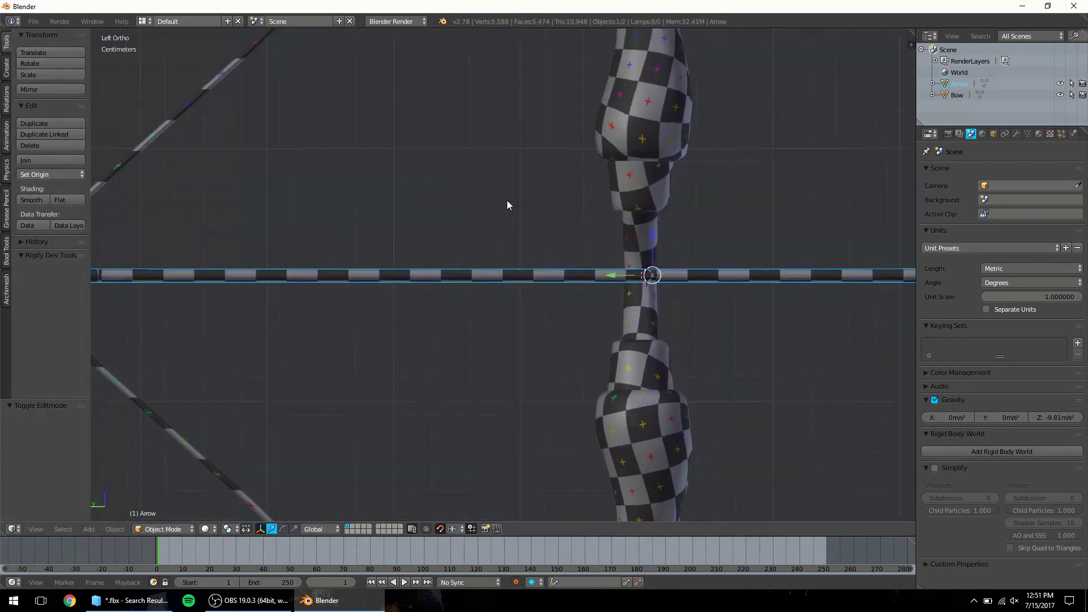
pyautogui.moveTo(510, 204); pyautogui.dragTo(536, 226, button='middle')
pyautogui.scroll(-2, 594, 237)
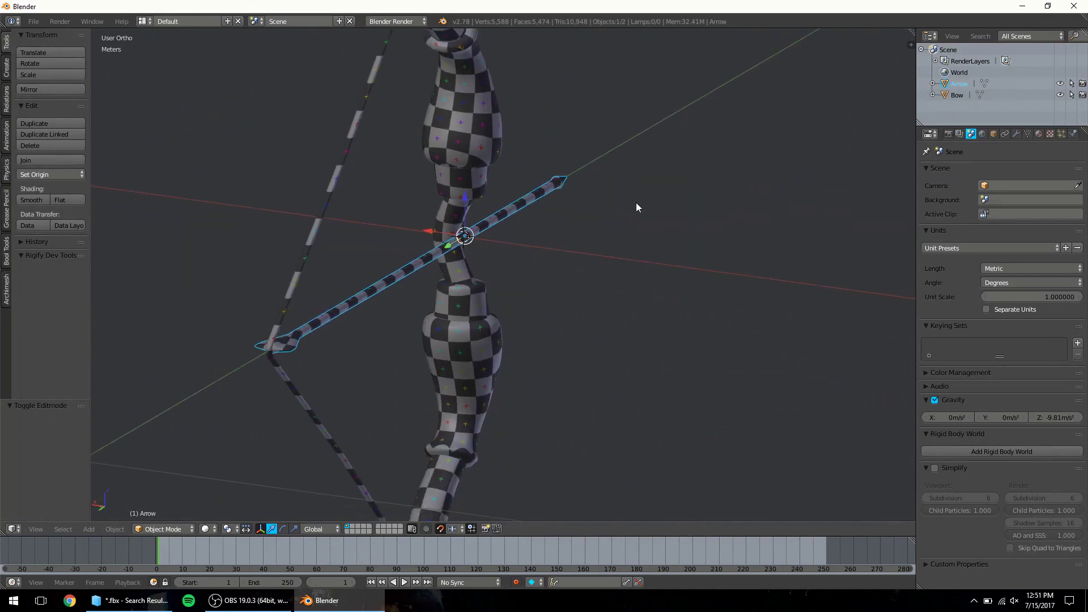
# - Check which material is assigned to the Arrow and the Bow
pyautogui.click(1039, 134)
pyautogui.moveTo(987, 183); pyautogui.dragTo(993, 242)
pyautogui.scroll(1, 560, 208)
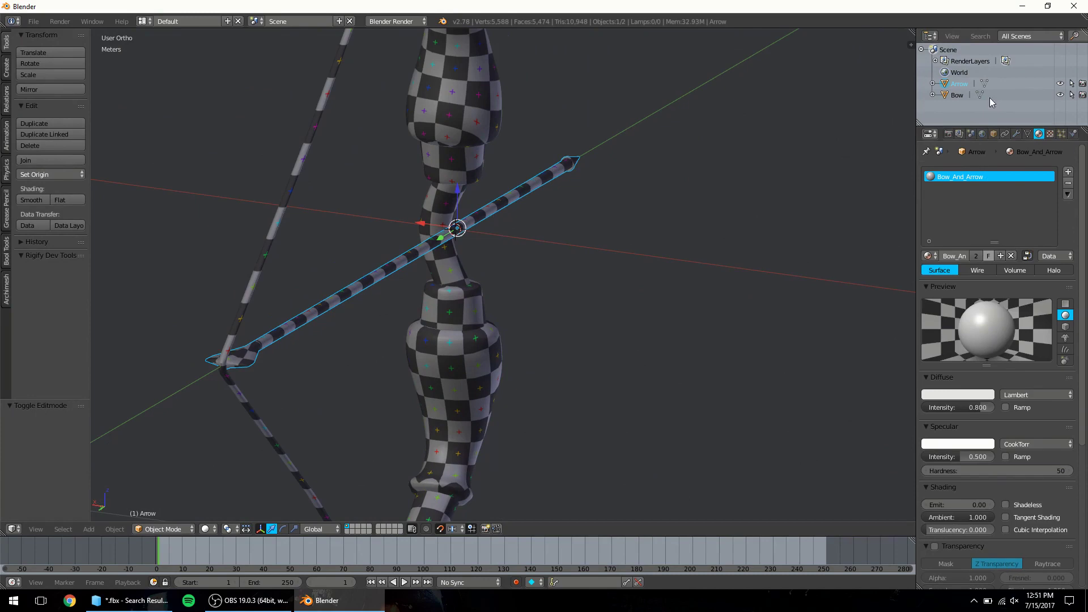
pyautogui.click(956, 95)
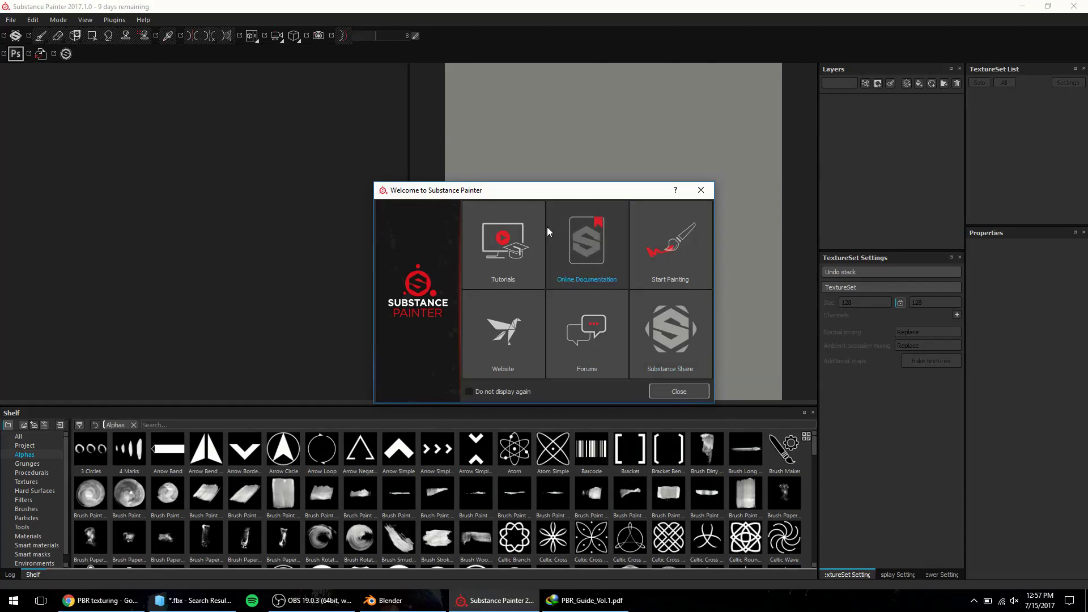
# - In Substance Painter, dismiss the welcome window and start a new project with the PBR - Metallic Roughness template and the Bow_And_Arrow mesh
pyautogui.click(689, 397)
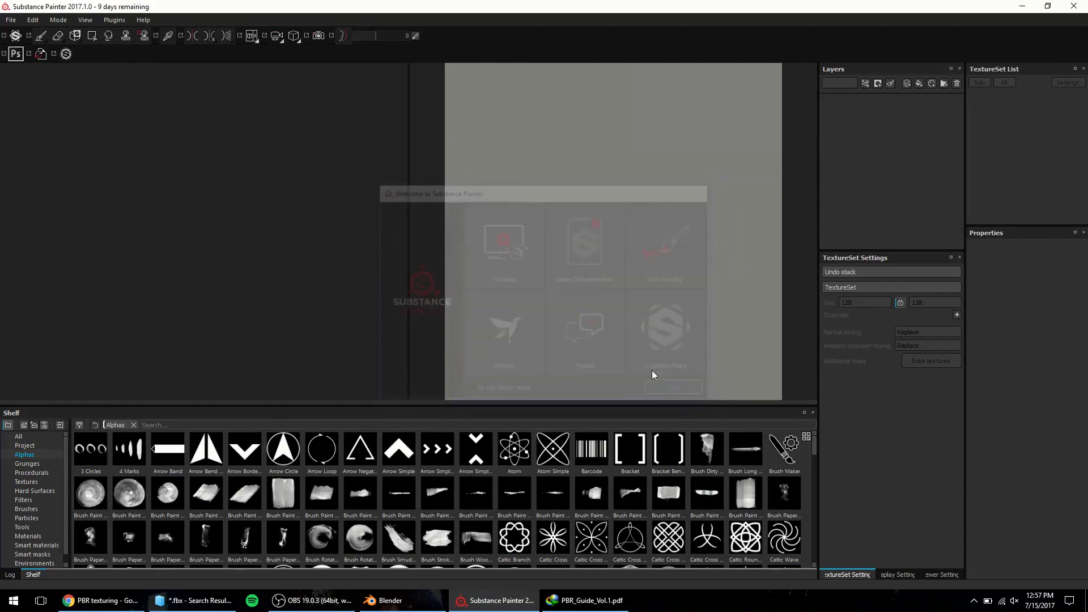
pyautogui.click(12, 21)
pyautogui.click(18, 33)
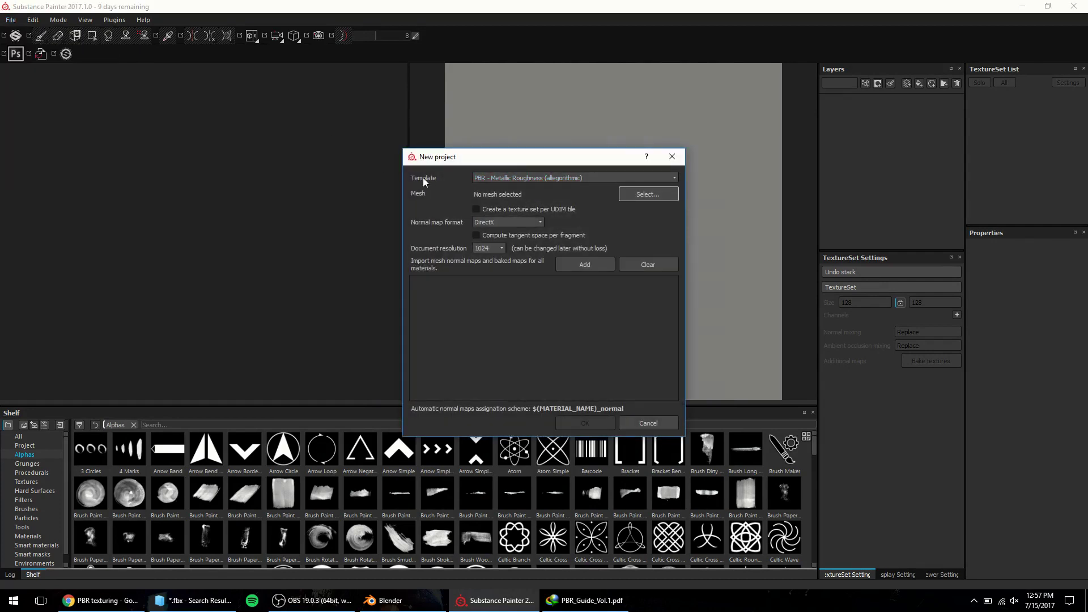
pyautogui.click(509, 178)
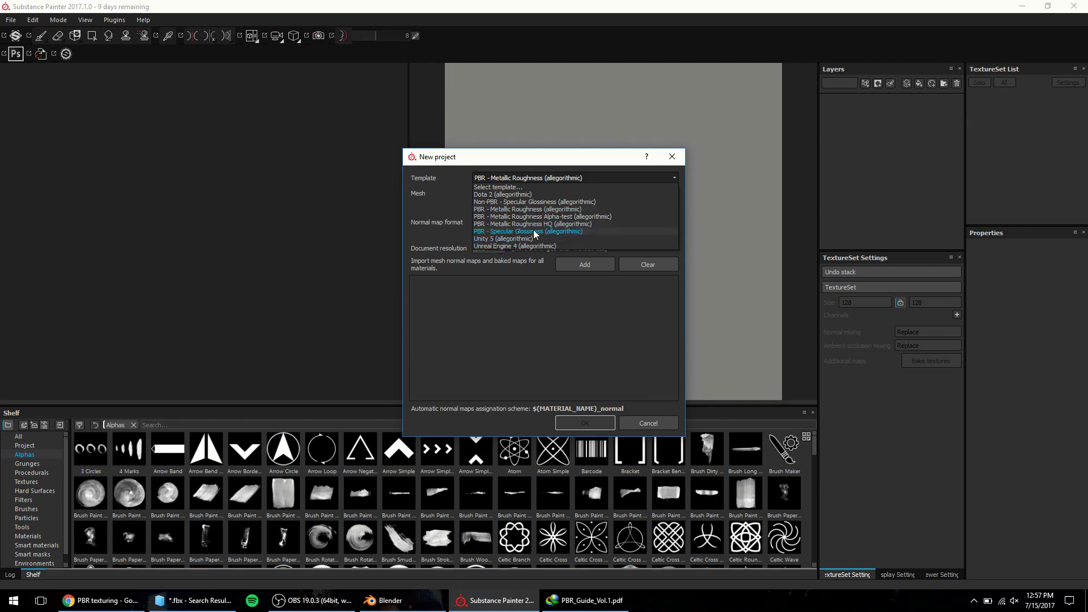
pyautogui.click(562, 209)
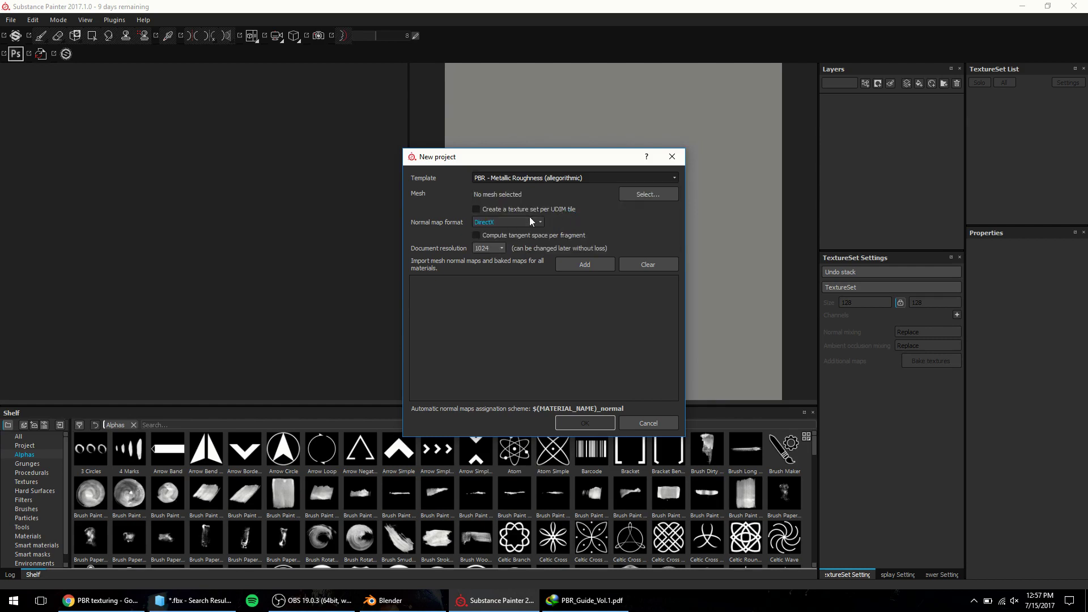
pyautogui.click(648, 195)
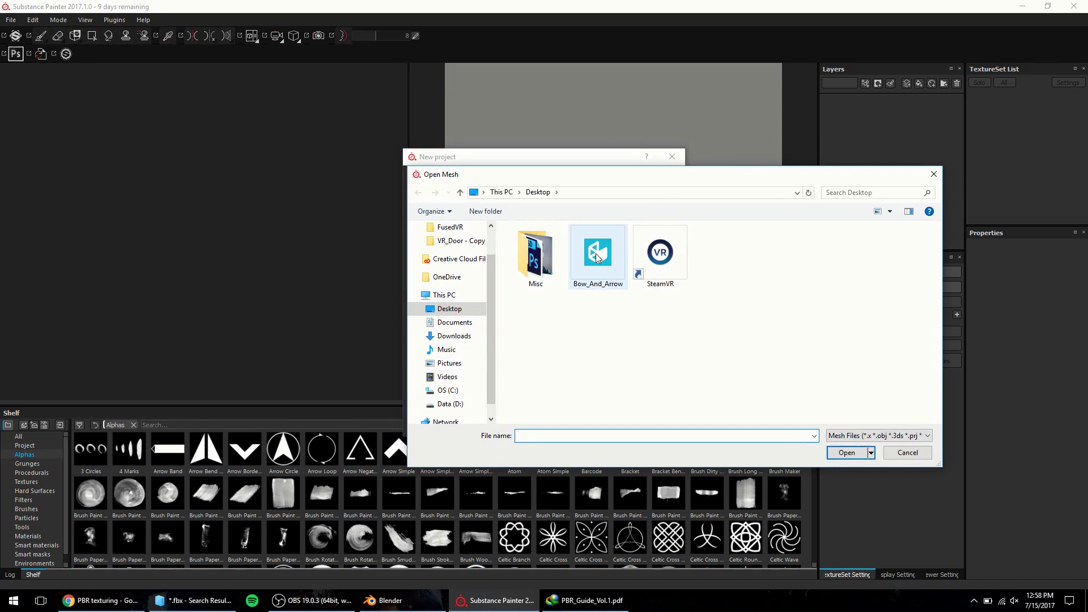
pyautogui.doubleClick(597, 256)
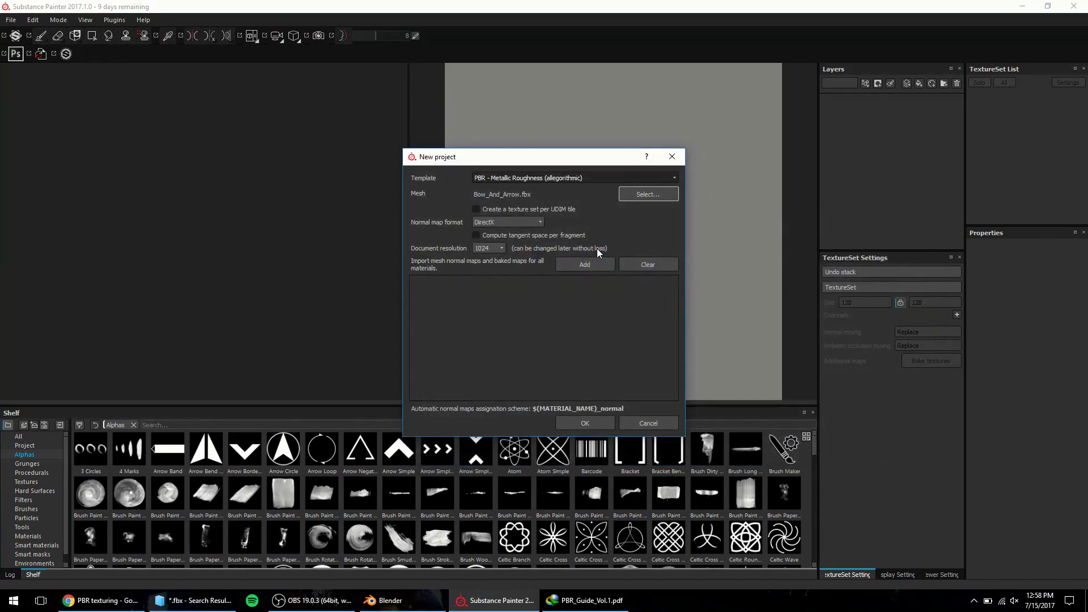
# - Keep the normal map format at DirectX, set the document resolution to 2048, and create the project
pyautogui.click(530, 222)
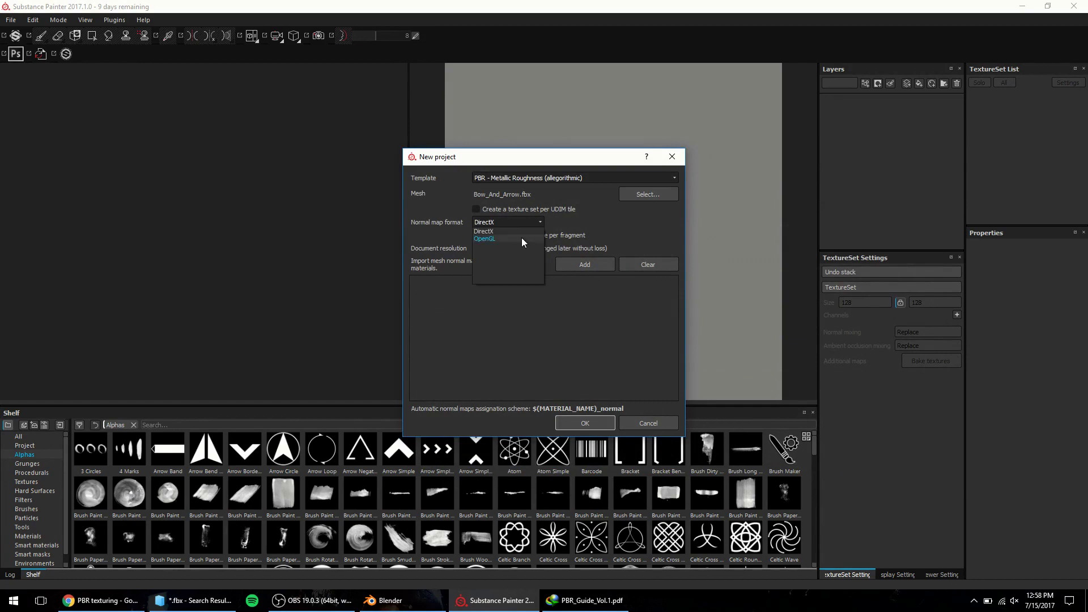
pyautogui.click(516, 232)
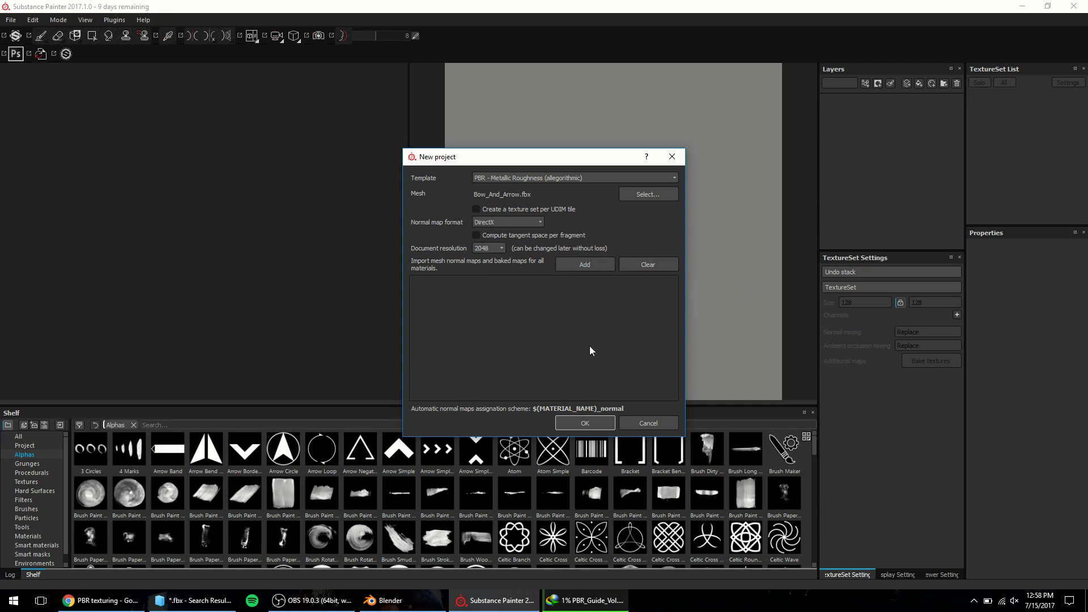
pyautogui.click(585, 422)
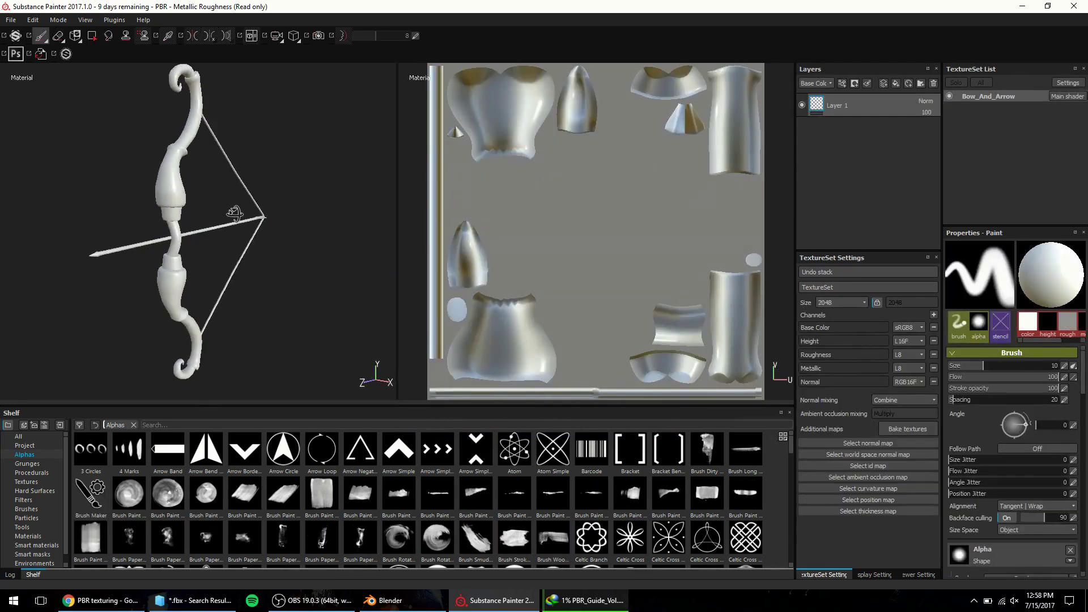
pyautogui.moveTo(234, 214)
pyautogui.keyDown('alt'); pyautogui.mouseDown()
pyautogui.moveTo(86, 206)
pyautogui.moveTo(230, 219)
pyautogui.moveTo(544, 223)
pyautogui.moveTo(563, 214)
pyautogui.mouseUp(); pyautogui.keyUp('alt')
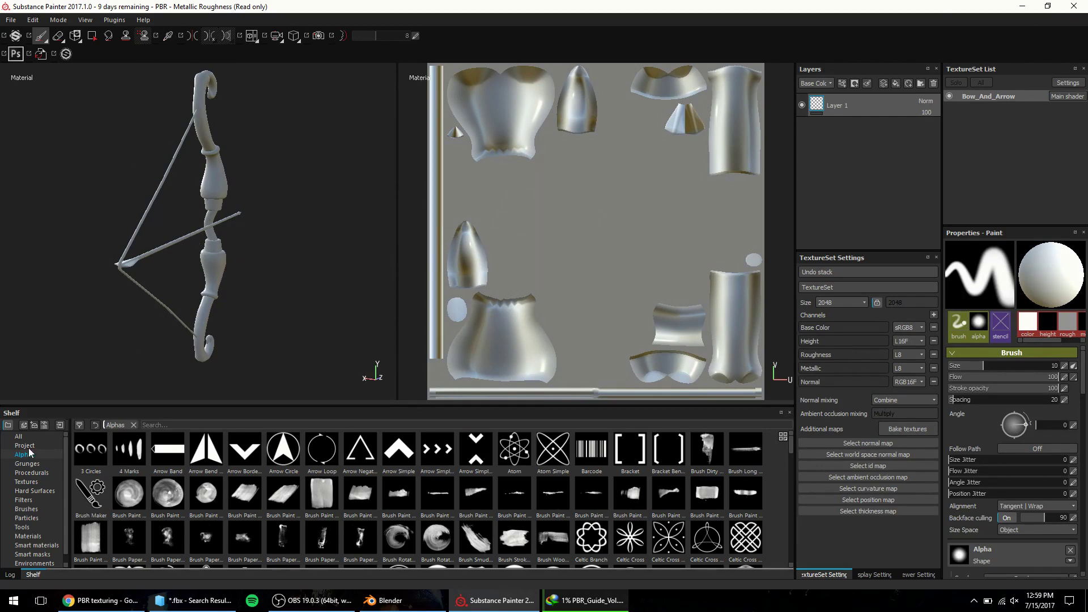
# - Browse the shelf's materials and try Wood american cherry as a fill layer above Layer 1
pyautogui.click(19, 437)
pyautogui.scroll(-10, 374, 450)
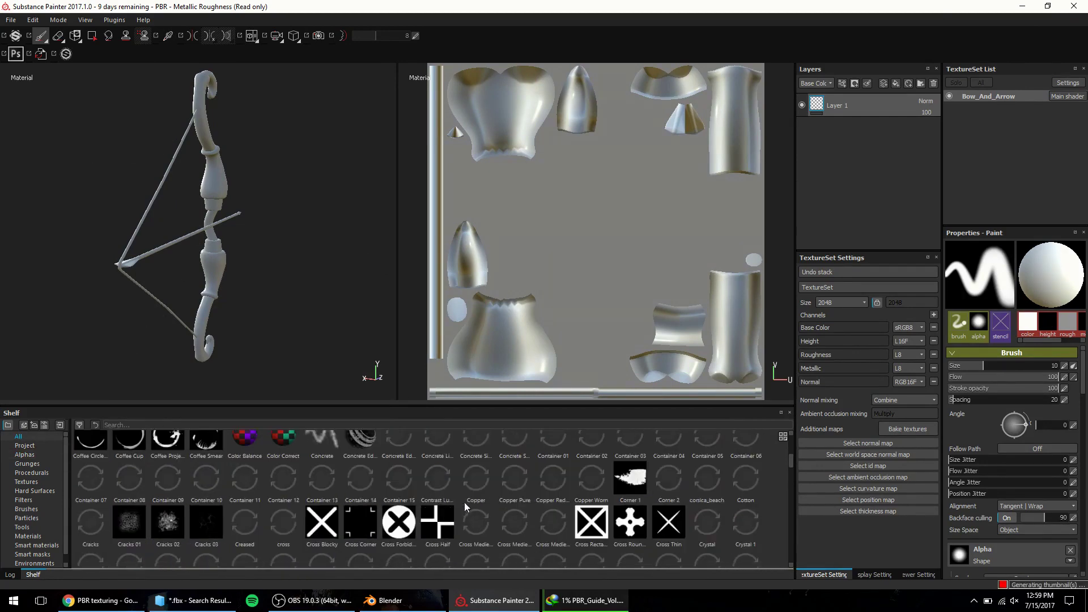
pyautogui.scroll(-6, 464, 502)
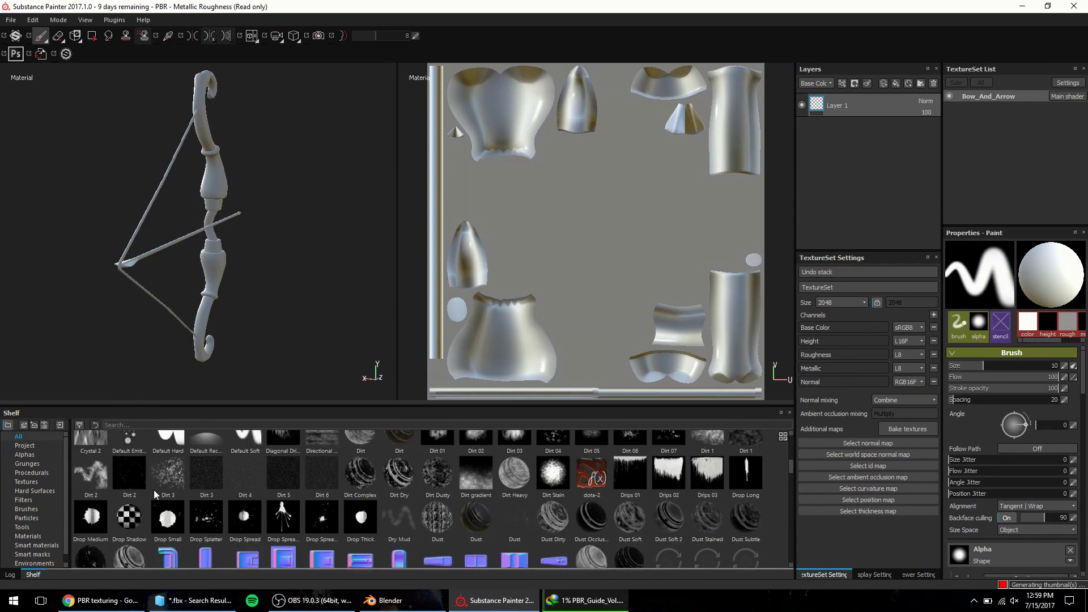
pyautogui.click(27, 483)
pyautogui.click(28, 537)
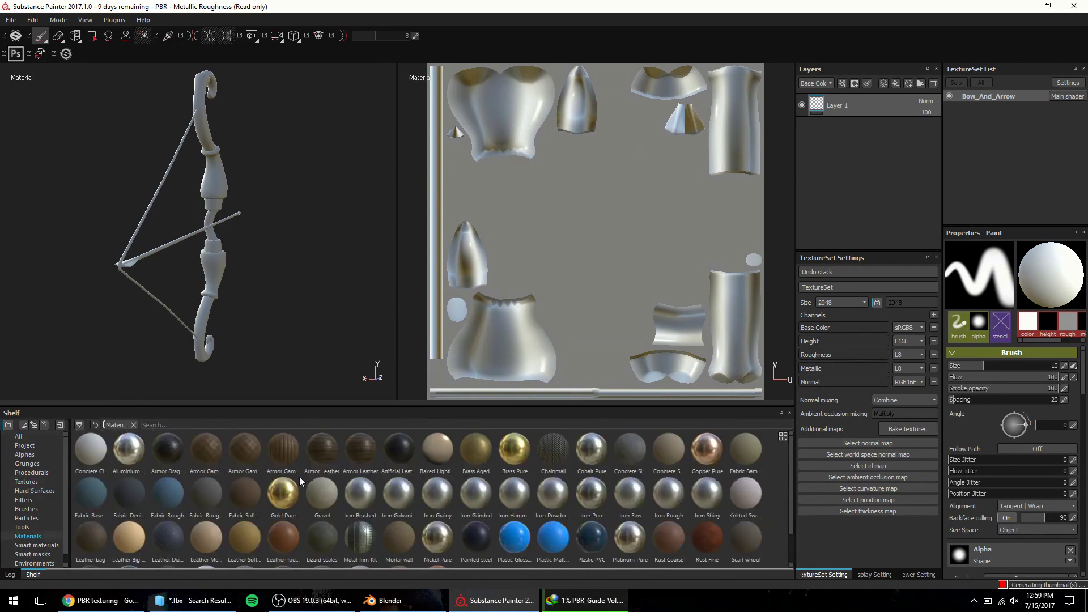
pyautogui.scroll(-1, 396, 492)
pyautogui.moveTo(437, 542); pyautogui.dragTo(903, 94)
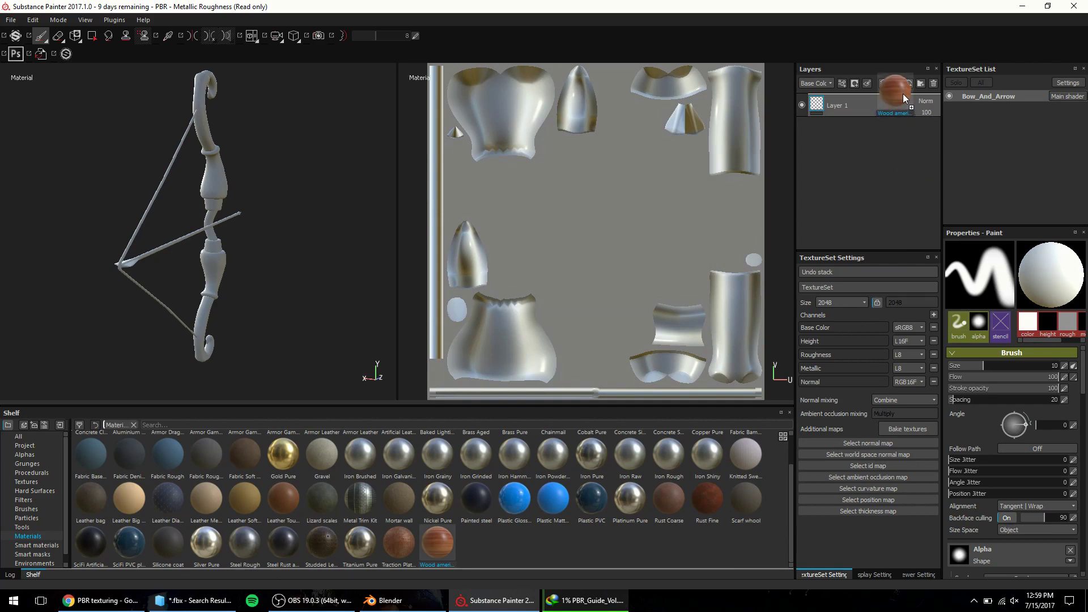
pyautogui.scroll(10, 214, 159)
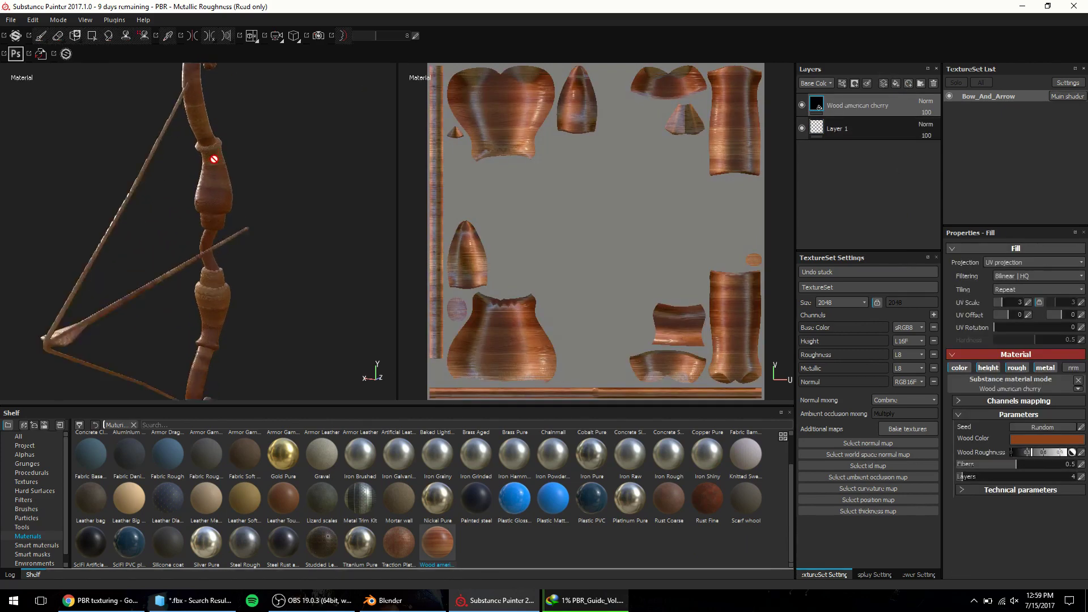
pyautogui.moveTo(311, 196)
pyautogui.keyDown('alt'); pyautogui.mouseDown()
pyautogui.moveTo(57, 197)
pyautogui.moveTo(138, 243)
pyautogui.moveTo(316, 298)
pyautogui.moveTo(254, 178)
pyautogui.moveTo(296, 176)
pyautogui.mouseUp(); pyautogui.keyUp('alt')
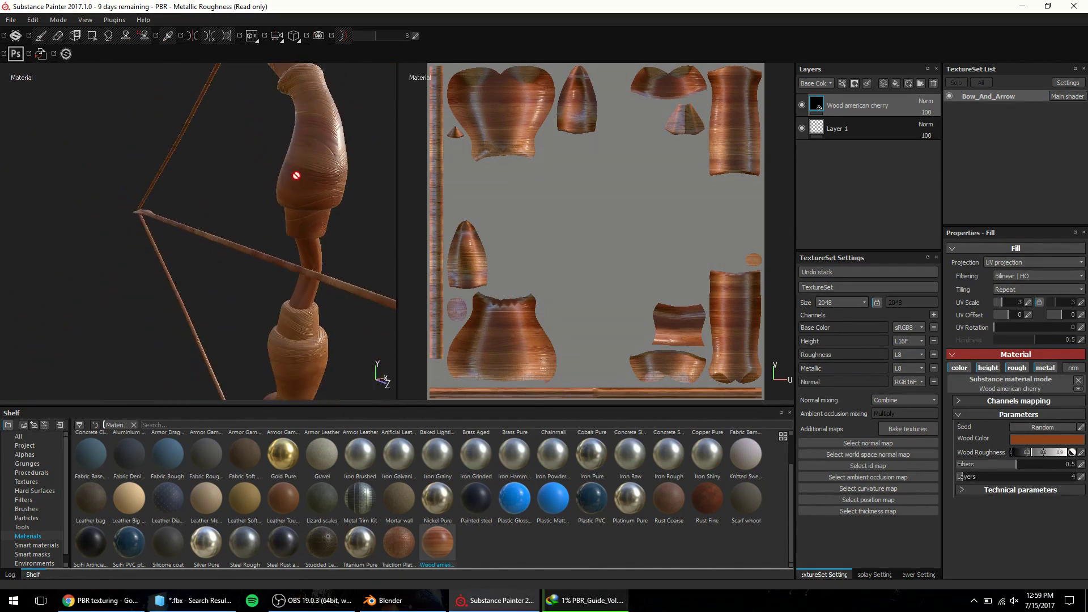
# - Try the Nickel Pure and blue glossy plastic materials on the fill layer
pyautogui.click(442, 499)
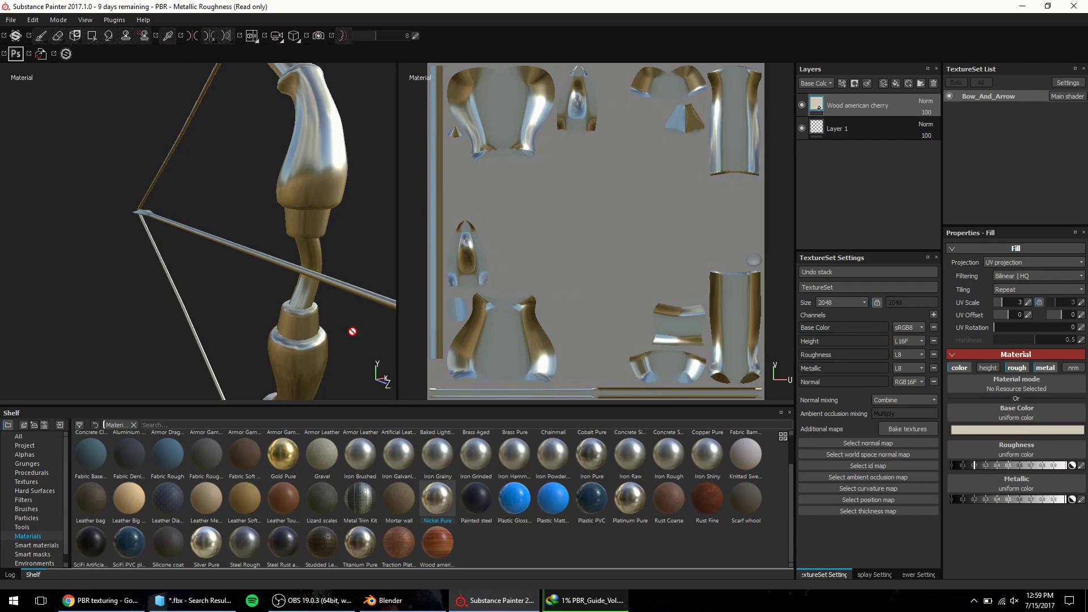
pyautogui.keyDown('alt'); pyautogui.moveTo(177, 220); pyautogui.dragTo(277, 250); pyautogui.keyUp('alt')
pyautogui.click(512, 497)
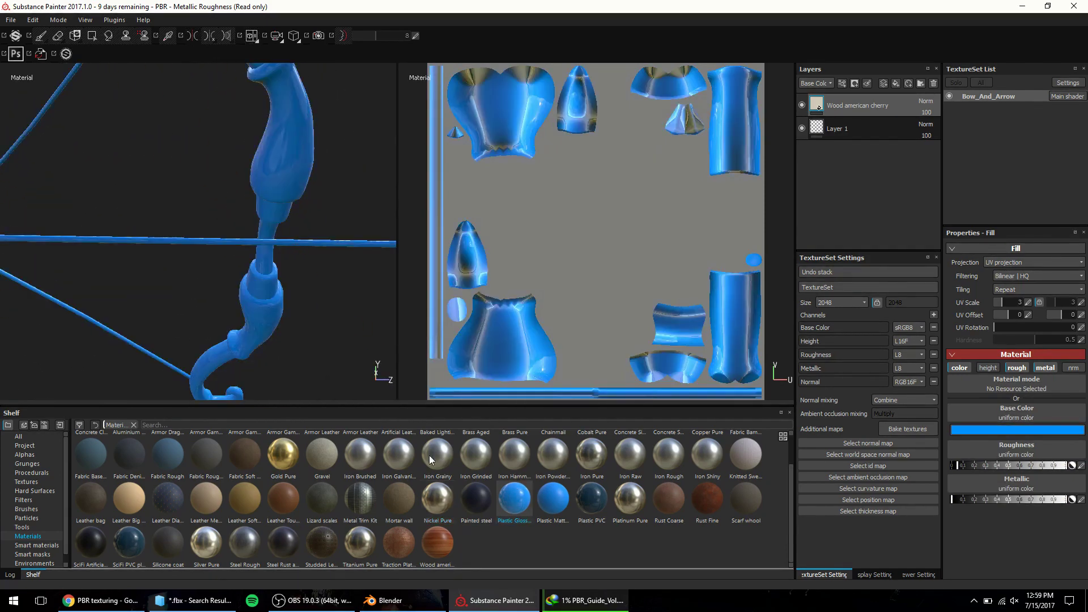
pyautogui.moveTo(401, 468); pyautogui.dragTo(305, 377)
pyautogui.keyDown('alt'); pyautogui.moveTo(346, 265); pyautogui.dragTo(299, 305); pyautogui.keyUp('alt')
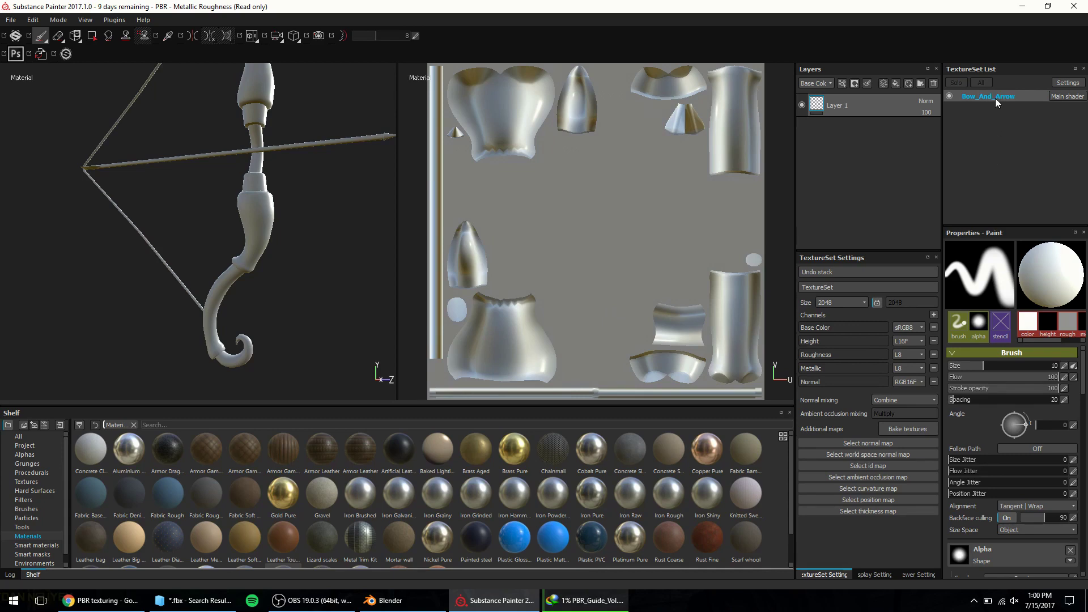
# - Check the model's material in Blender, return to Substance Painter, and rename the texture set Bow_And_Arrow_Mat
pyautogui.hotkey('alt', 'Tab')
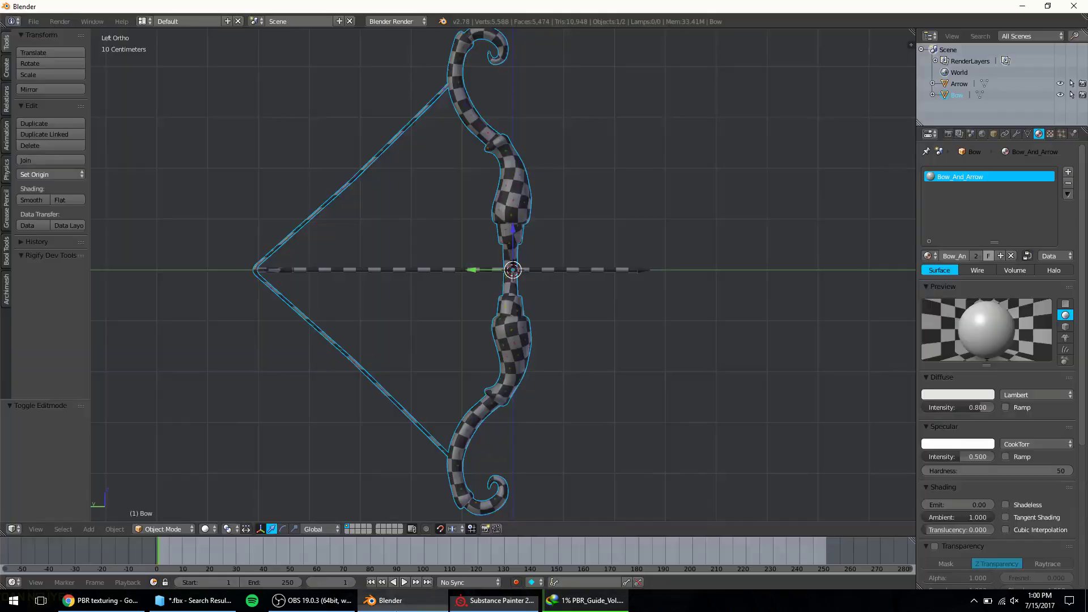
pyautogui.hotkey('alt', 'Tab')
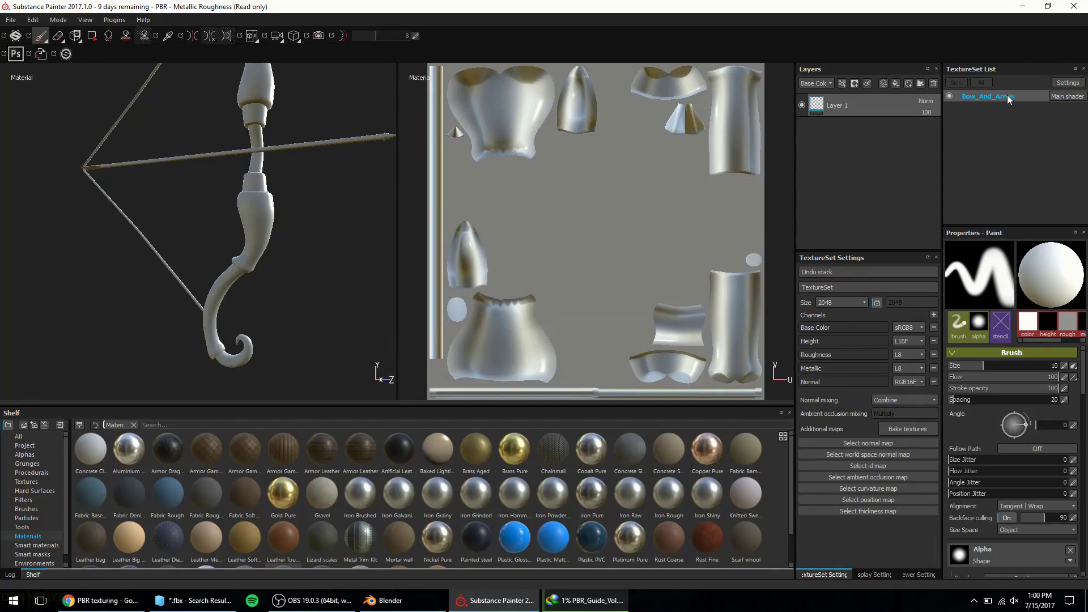
pyautogui.doubleClick(989, 96)
pyautogui.click(1027, 95)
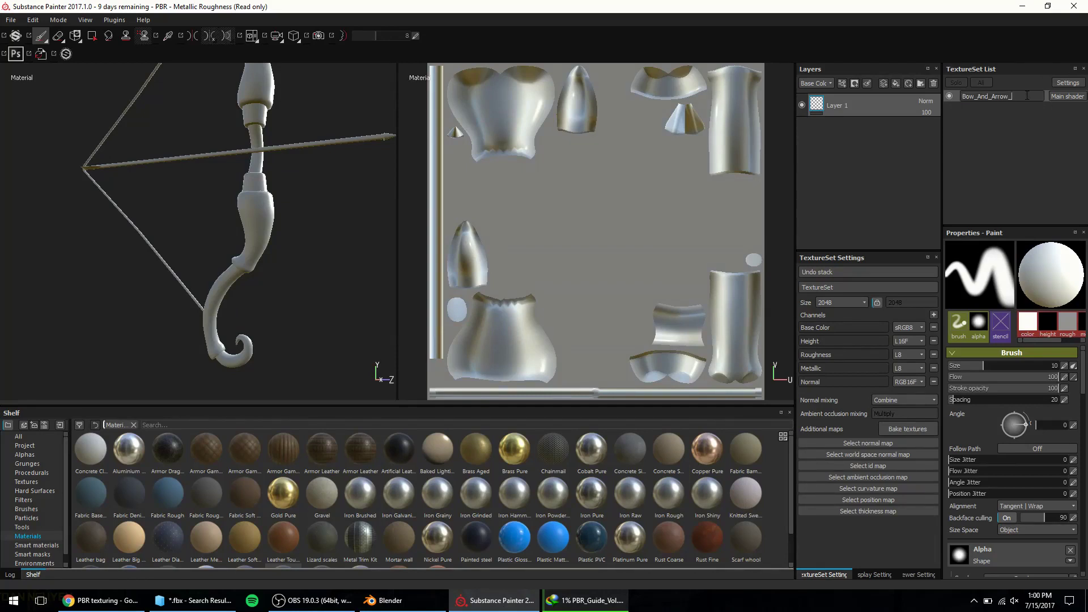
pyautogui.press('Return')
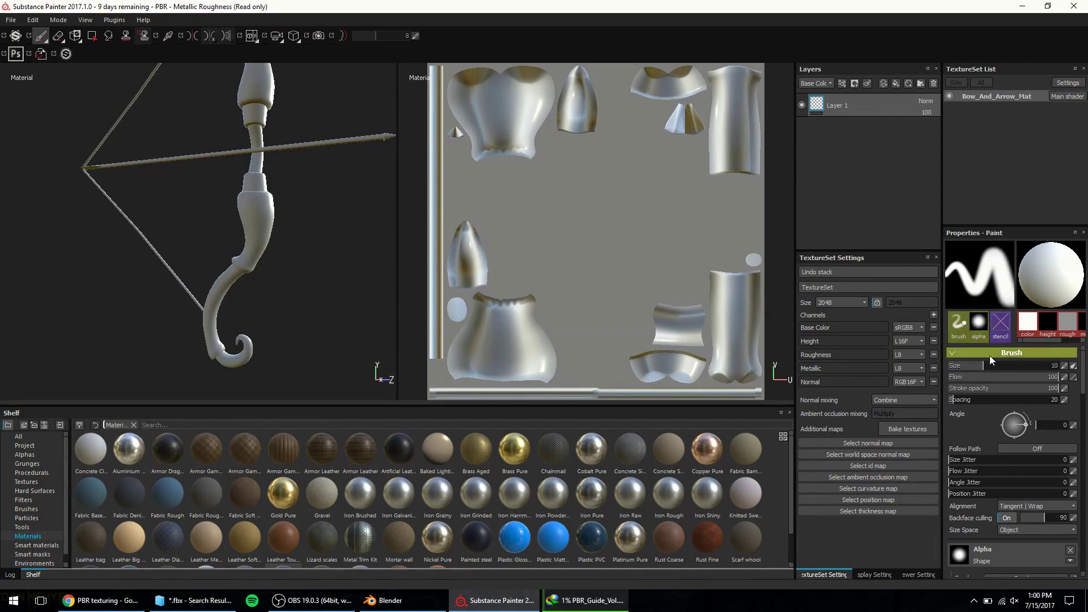
# - Set the paint brush material's base color to red
pyautogui.scroll(5, 244, 219)
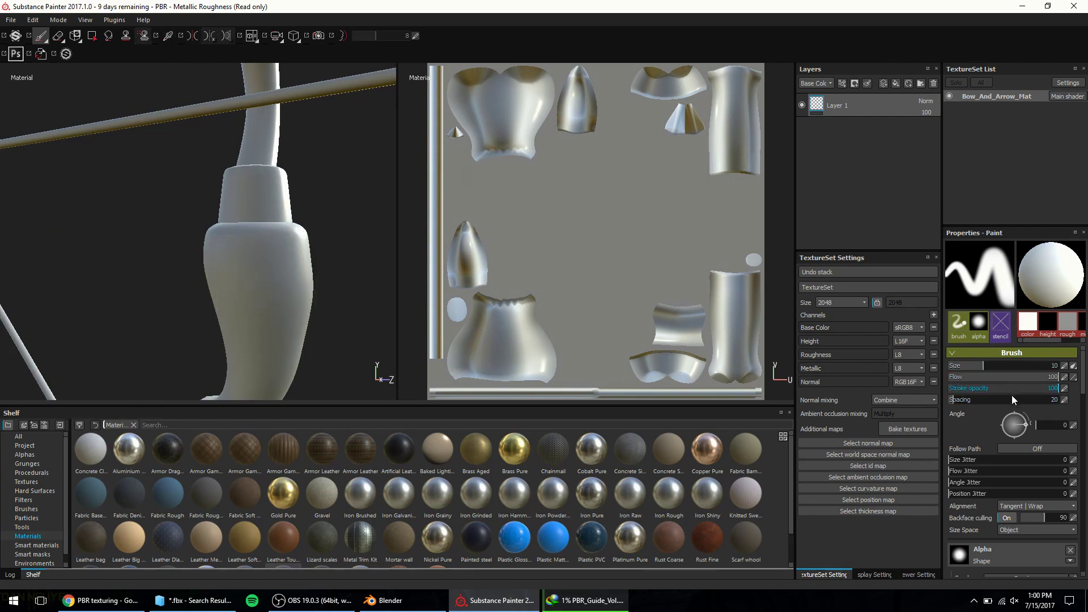
pyautogui.scroll(-6, 1002, 453)
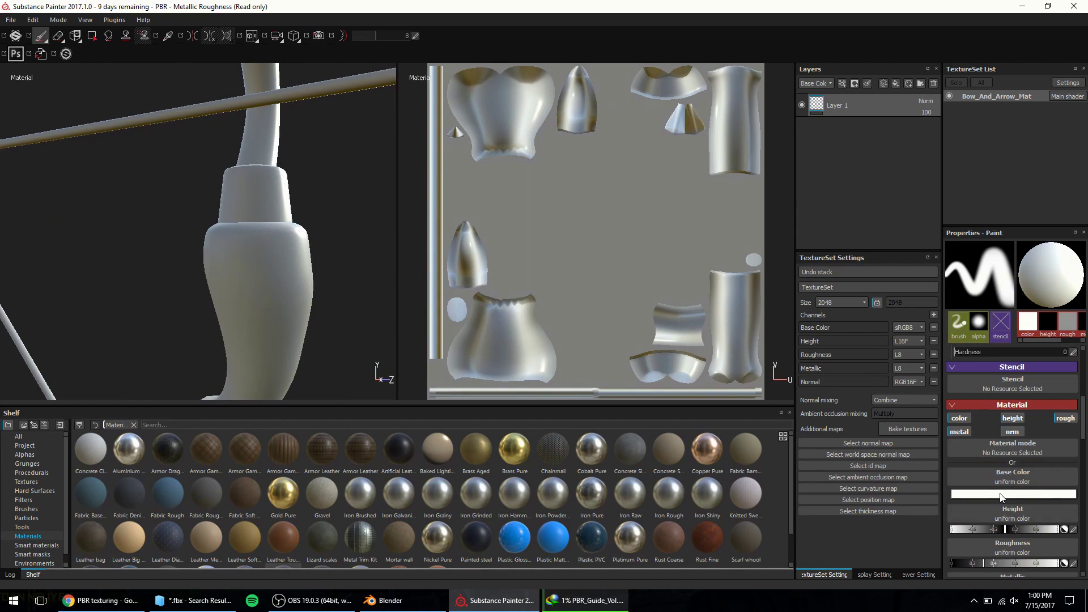
pyautogui.click(1000, 494)
pyautogui.click(982, 453)
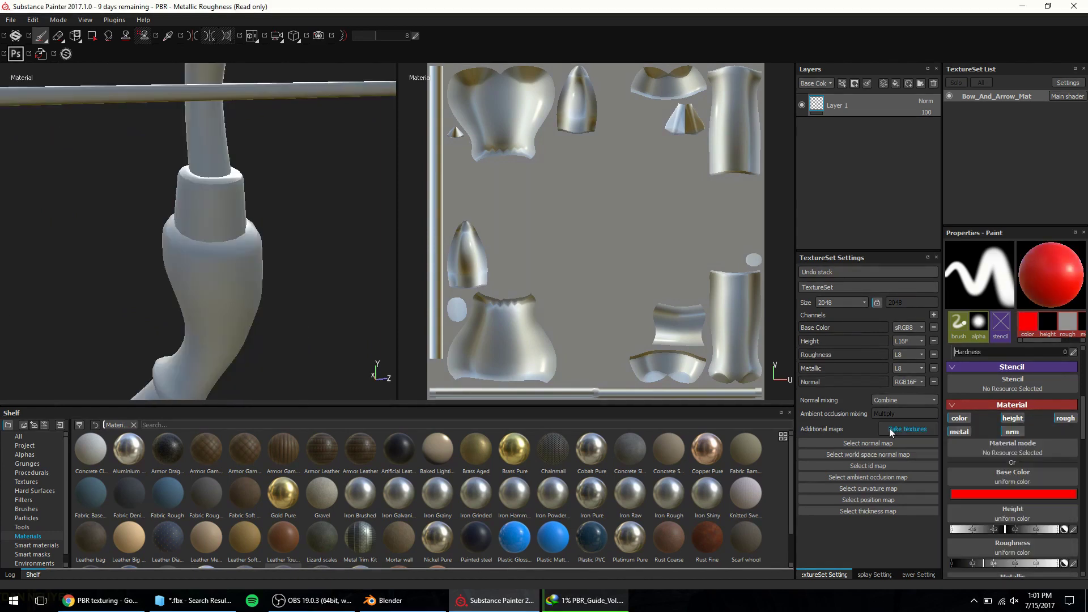
# - Start baking textures with output size 2048, dilation width 8, and the low poly mesh used as the high poly mesh
pyautogui.click(907, 429)
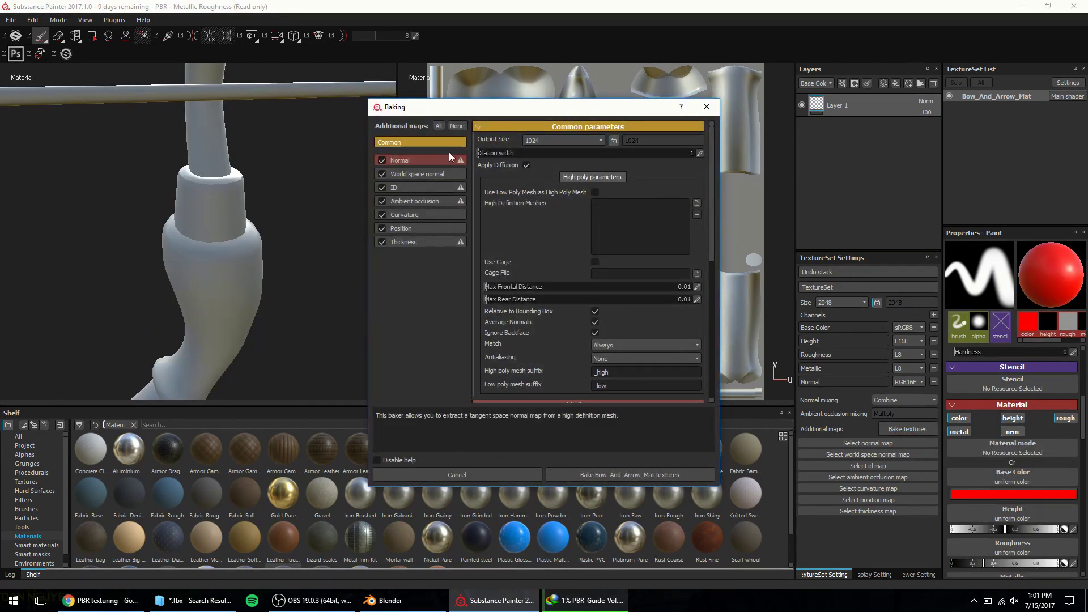
pyautogui.moveTo(434, 112); pyautogui.dragTo(390, 91)
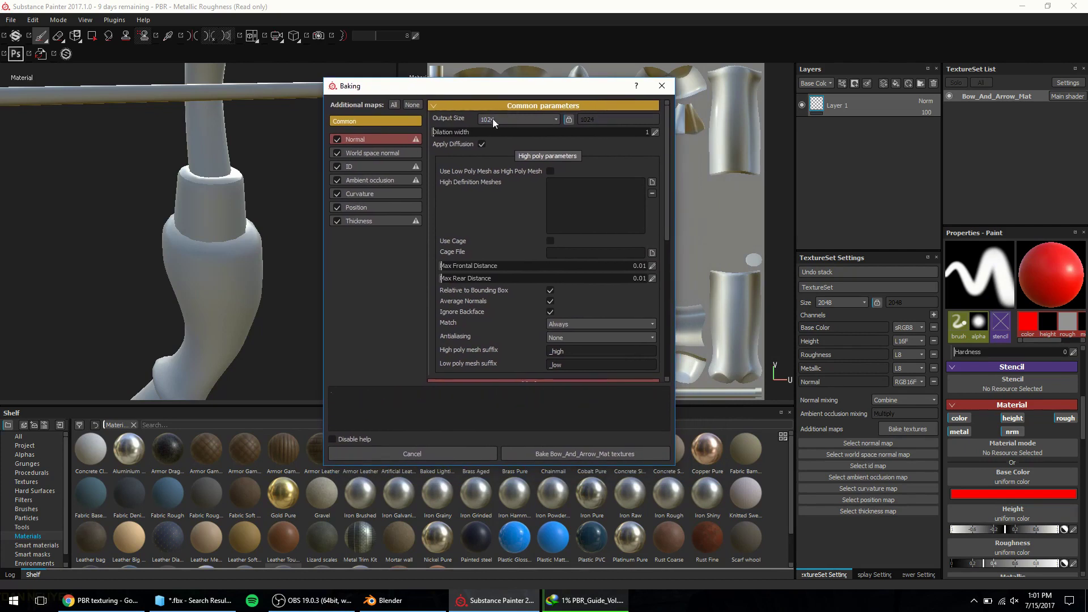
pyautogui.click(533, 118)
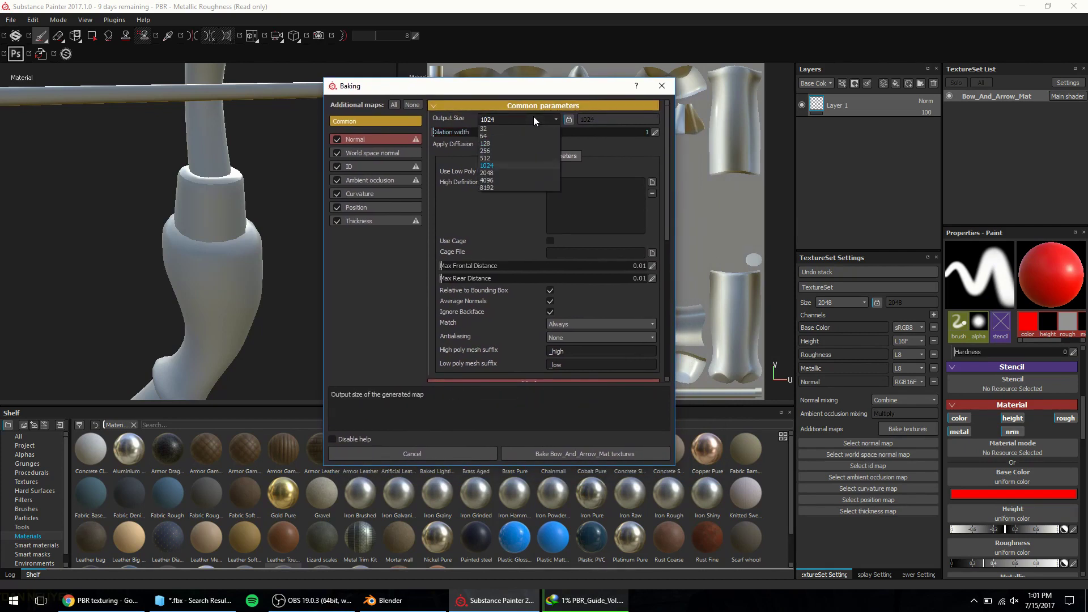
pyautogui.click(495, 117)
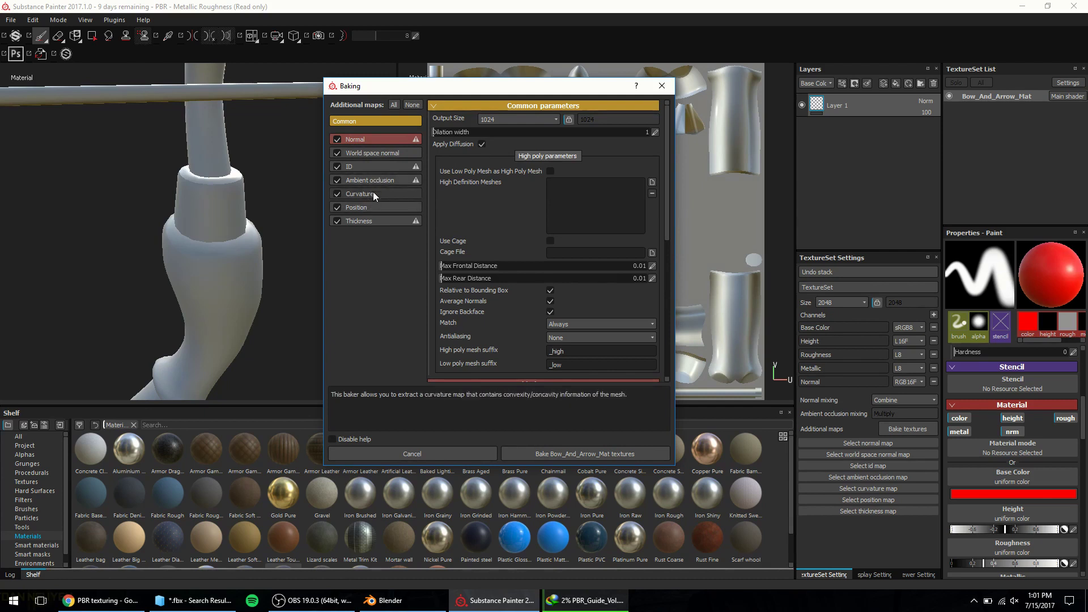
pyautogui.click(526, 119)
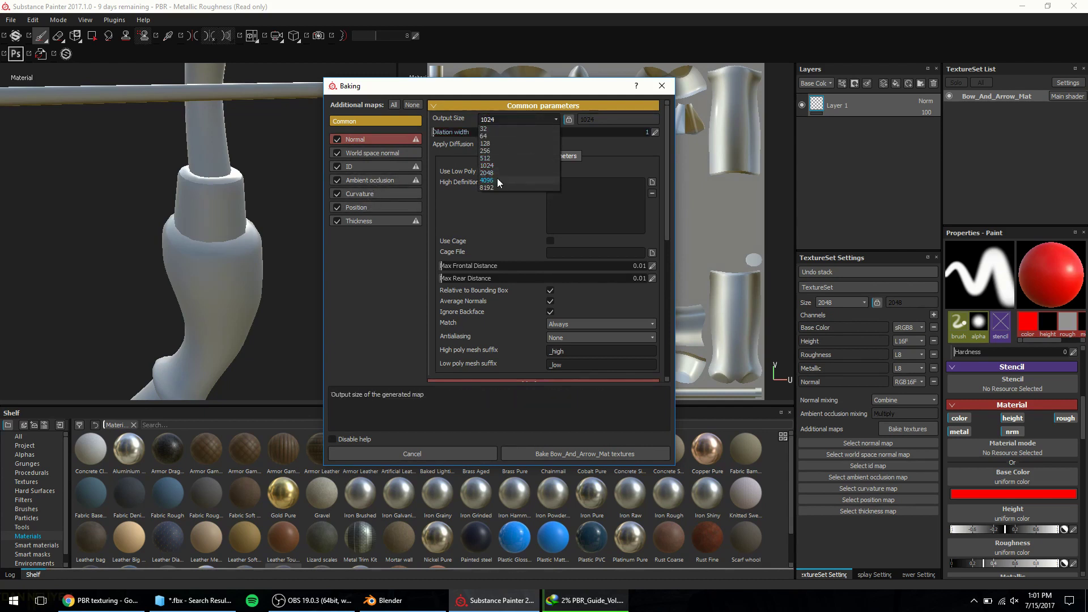
pyautogui.click(489, 173)
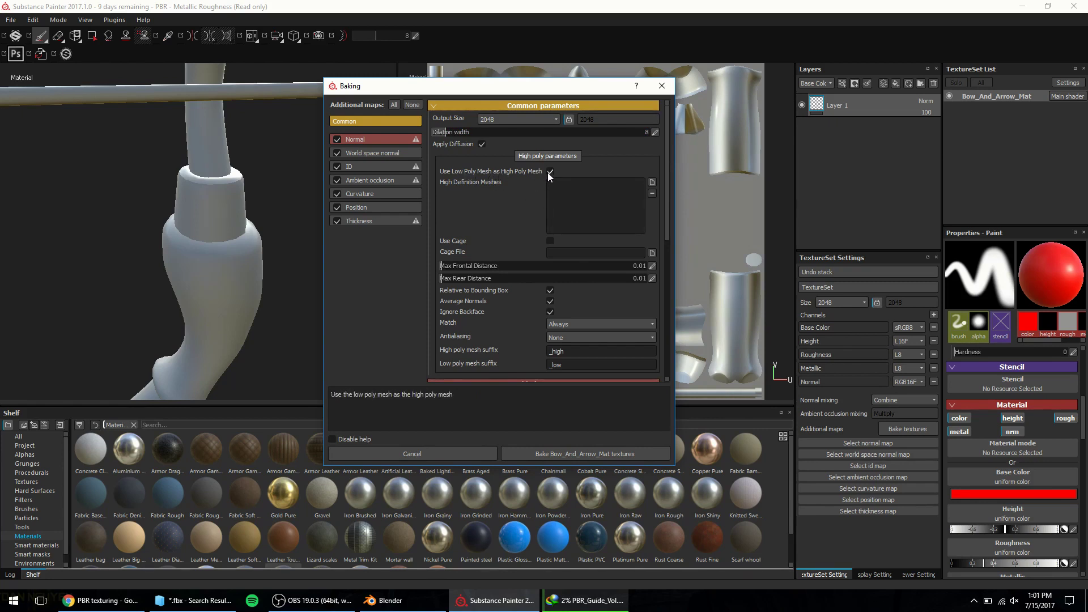
# - Set the bake's Match option to By Mesh Name and keep Antialiasing at None
pyautogui.scroll(-1, 571, 286)
pyautogui.click(572, 288)
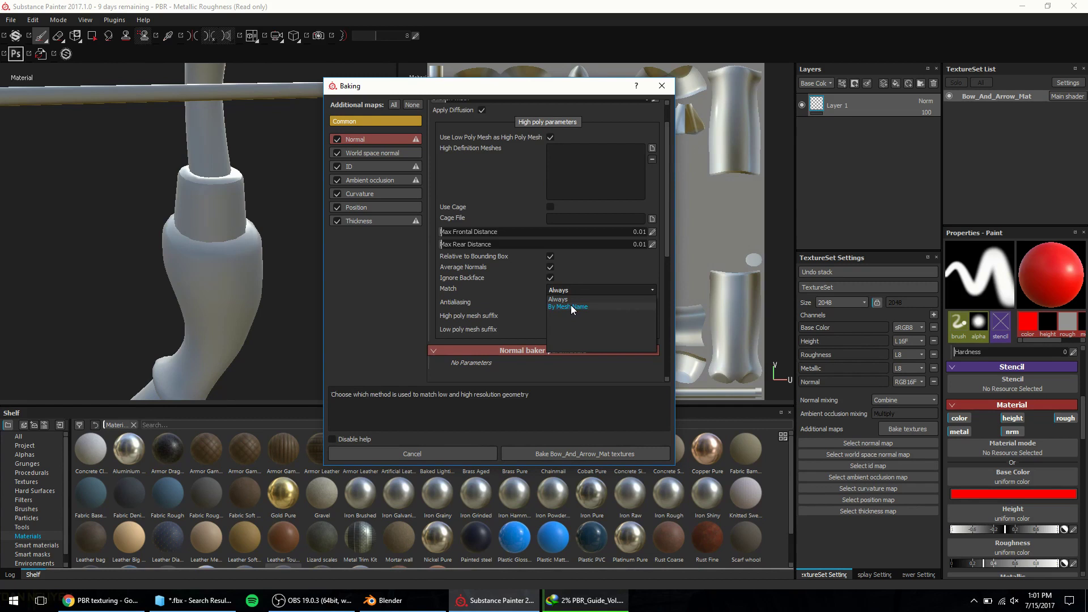
pyautogui.click(571, 307)
pyautogui.click(559, 305)
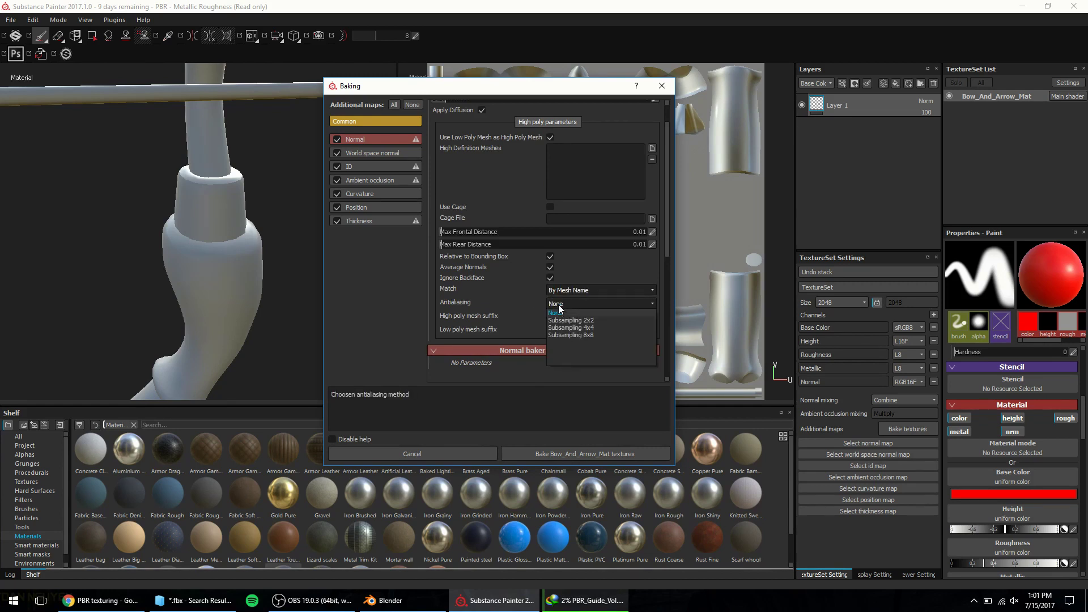
pyautogui.click(580, 305)
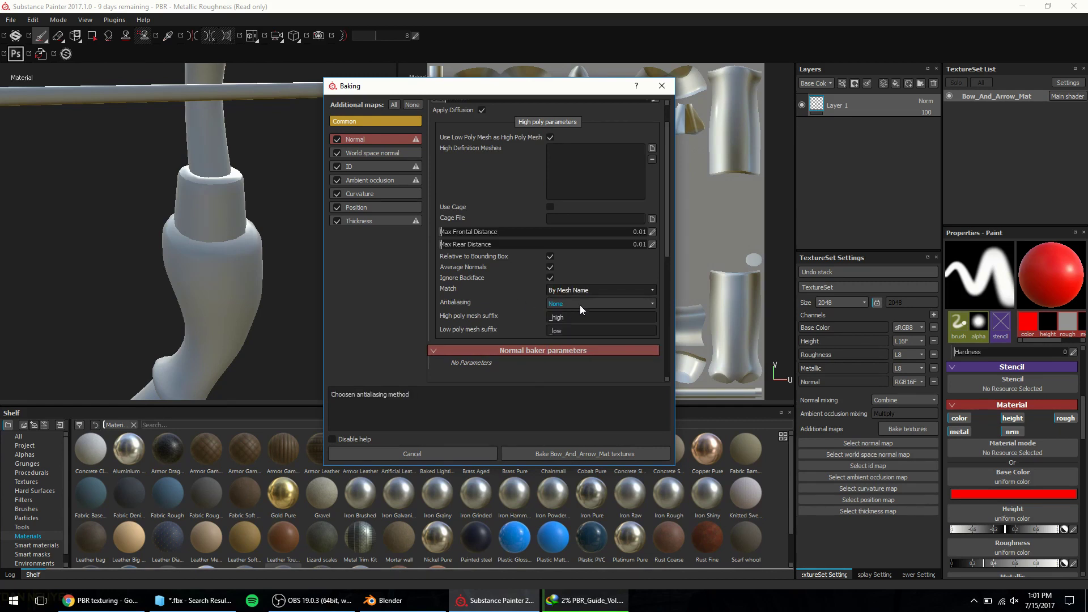
pyautogui.scroll(-1, 582, 305)
pyautogui.scroll(2, 515, 294)
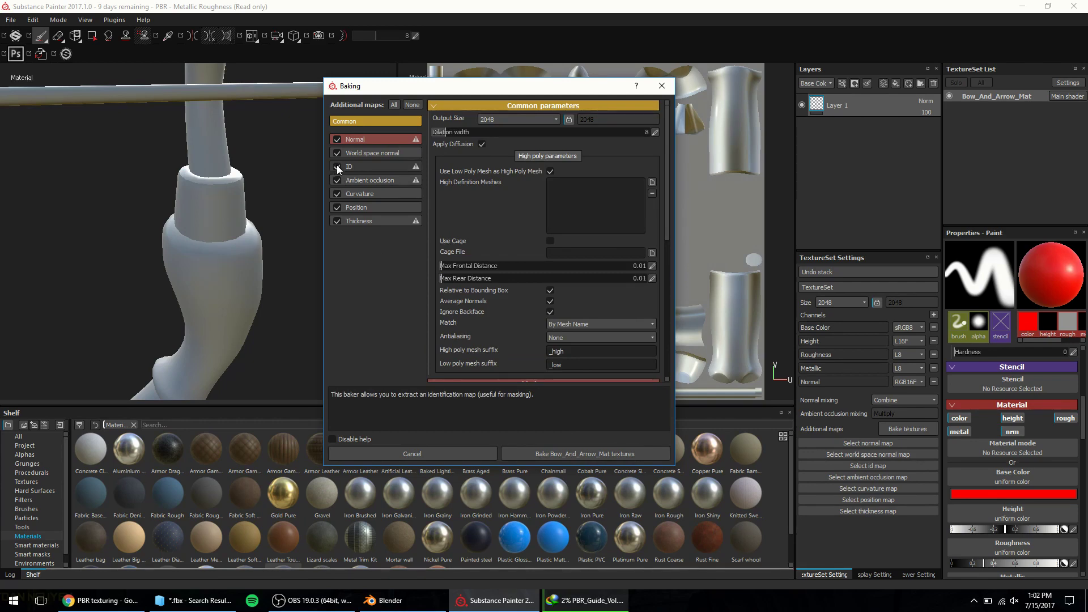
# - Exclude the ID map and bake the Bow_And_Arrow_Mat textures
pyautogui.click(386, 167)
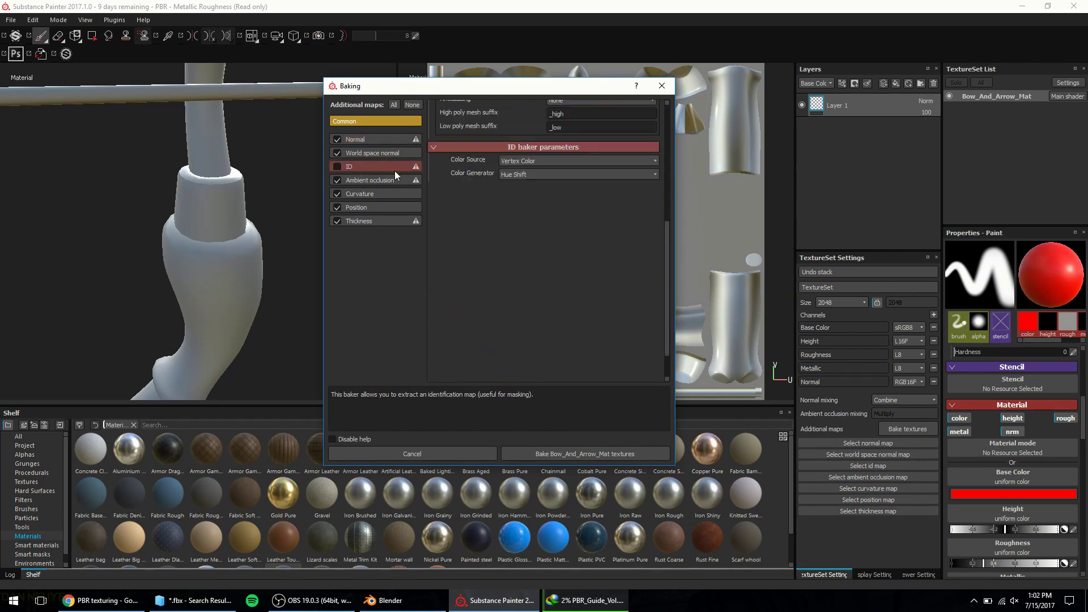
pyautogui.click(567, 452)
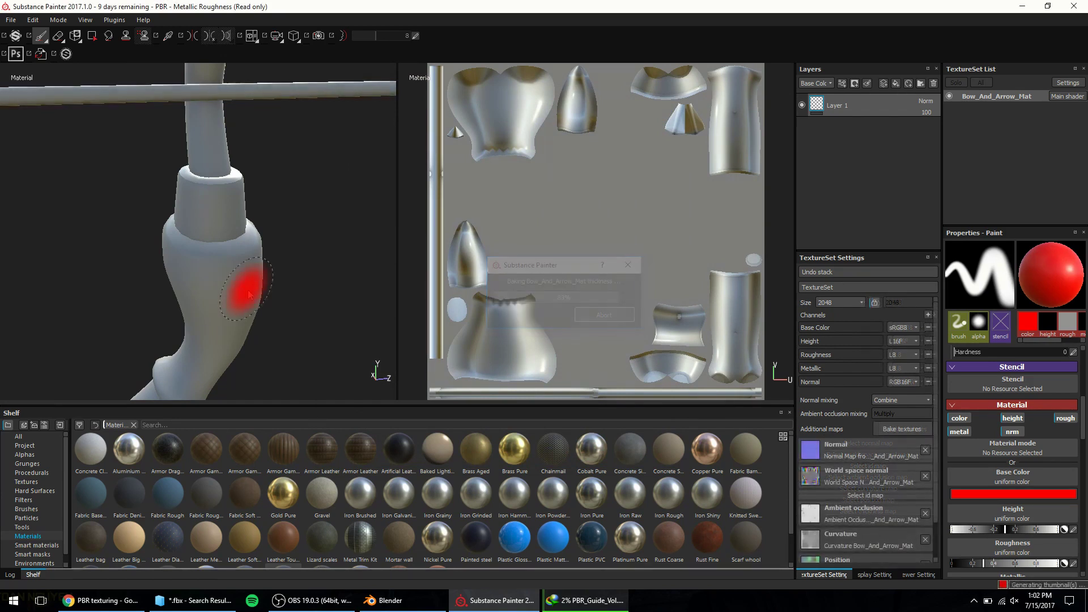
pyautogui.moveTo(287, 166)
pyautogui.keyDown('alt'); pyautogui.mouseDown()
pyautogui.moveTo(109, 168)
pyautogui.moveTo(304, 162)
pyautogui.moveTo(316, 134)
pyautogui.moveTo(235, 267)
pyautogui.moveTo(250, 219)
pyautogui.moveTo(284, 316)
pyautogui.moveTo(292, 264)
pyautogui.mouseUp(); pyautogui.keyUp('alt')
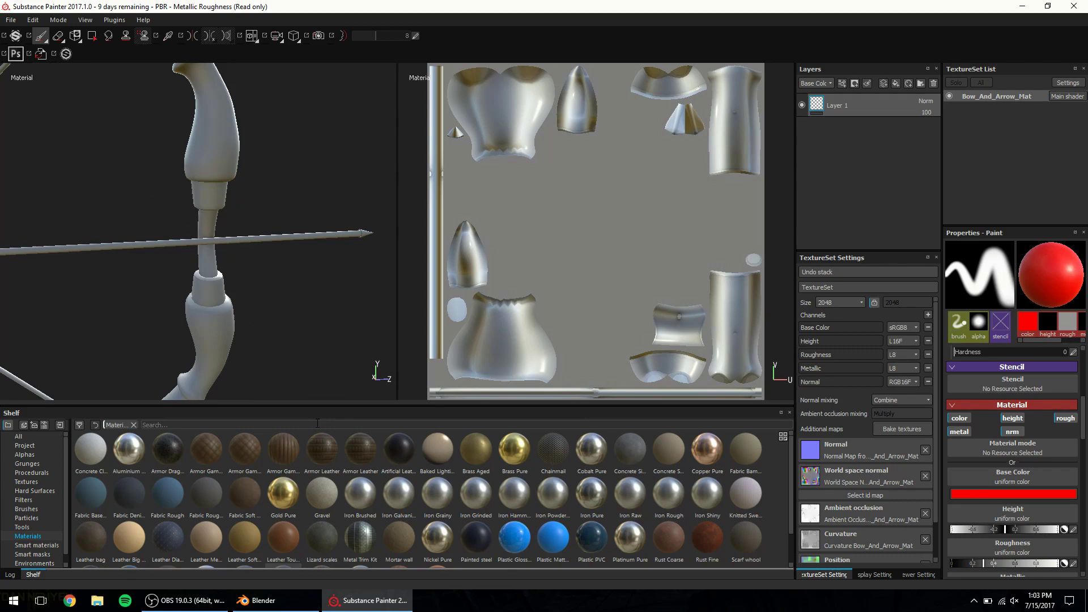
# - Search the whole shelf for "wood" and apply Wood Beech Veined as a layer above Layer 1
pyautogui.click(20, 437)
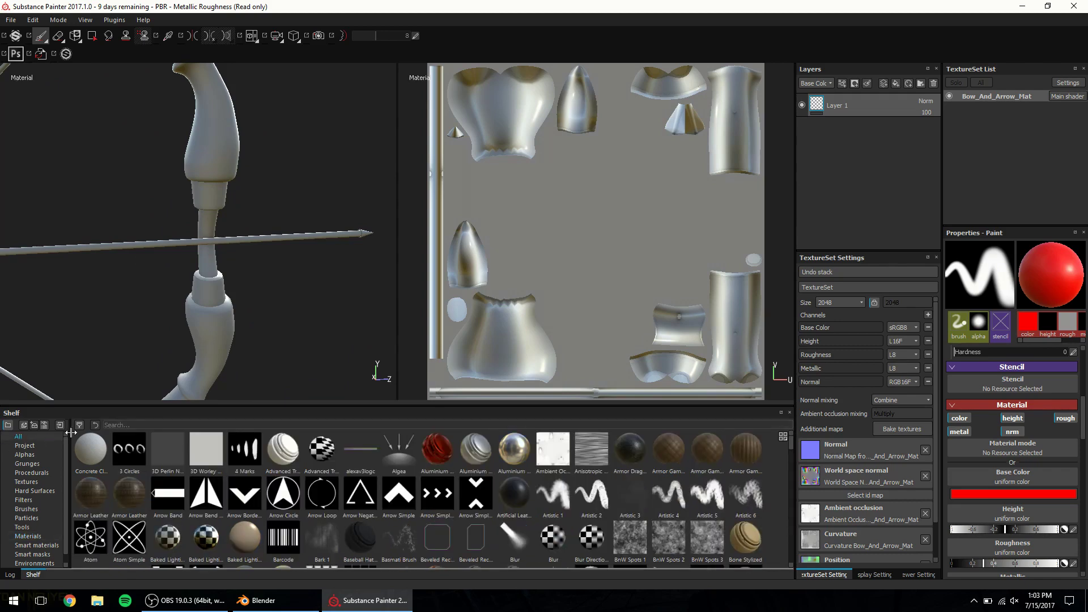
pyautogui.click(127, 424)
pyautogui.write('wood')
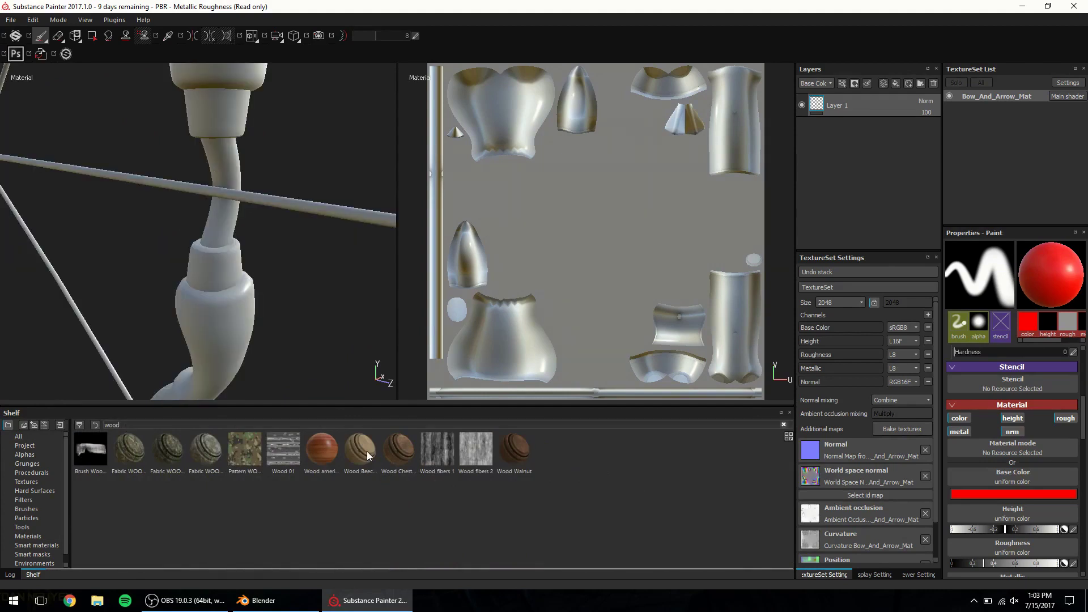
pyautogui.moveTo(367, 455); pyautogui.dragTo(696, 303)
pyautogui.keyDown('alt'); pyautogui.moveTo(269, 174); pyautogui.dragTo(245, 260); pyautogui.keyUp('alt')
pyautogui.keyDown('alt'); pyautogui.moveTo(248, 209); pyautogui.dragTo(318, 175); pyautogui.keyUp('alt')
# - Add a black mask to the Wood Beech Veined layer and set up Polygon Fill in UV chunk fill mode
pyautogui.rightClick(876, 108)
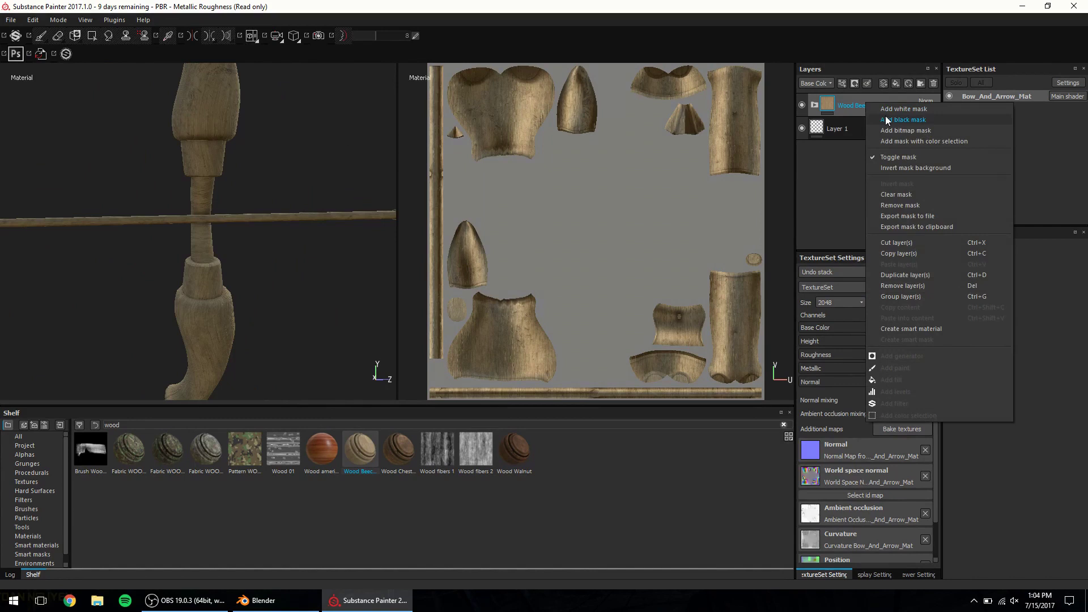
pyautogui.click(888, 120)
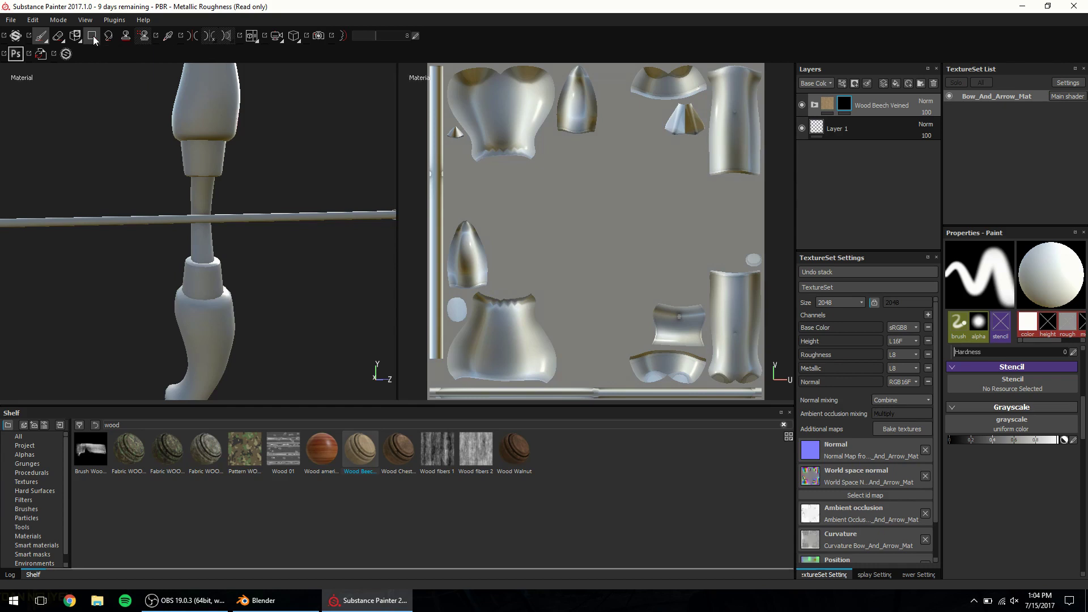
pyautogui.click(93, 36)
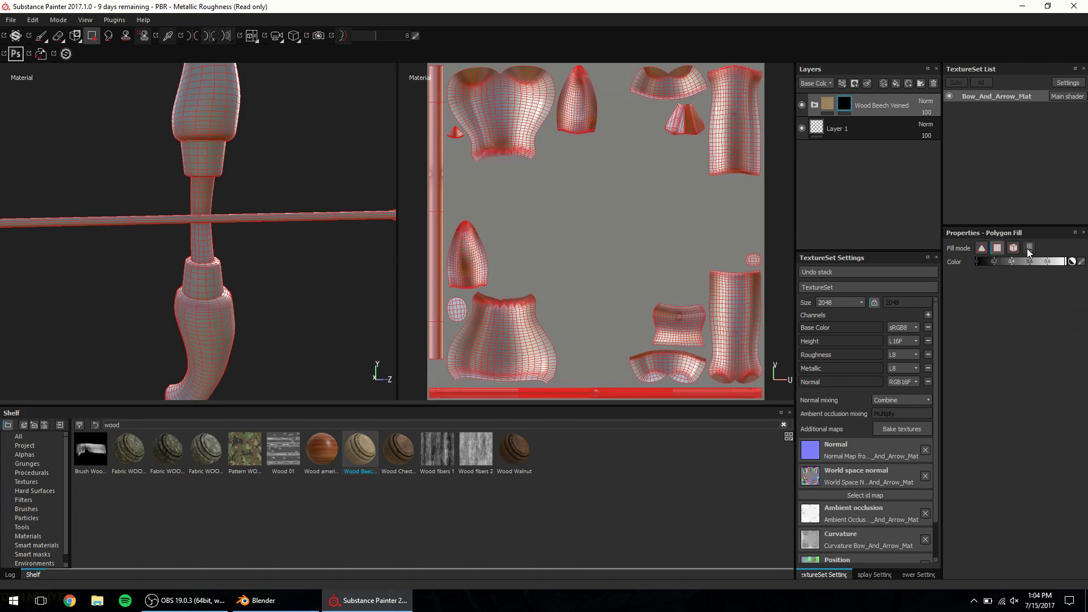
pyautogui.keyDown('alt'); pyautogui.moveTo(279, 183); pyautogui.dragTo(223, 191); pyautogui.keyUp('alt')
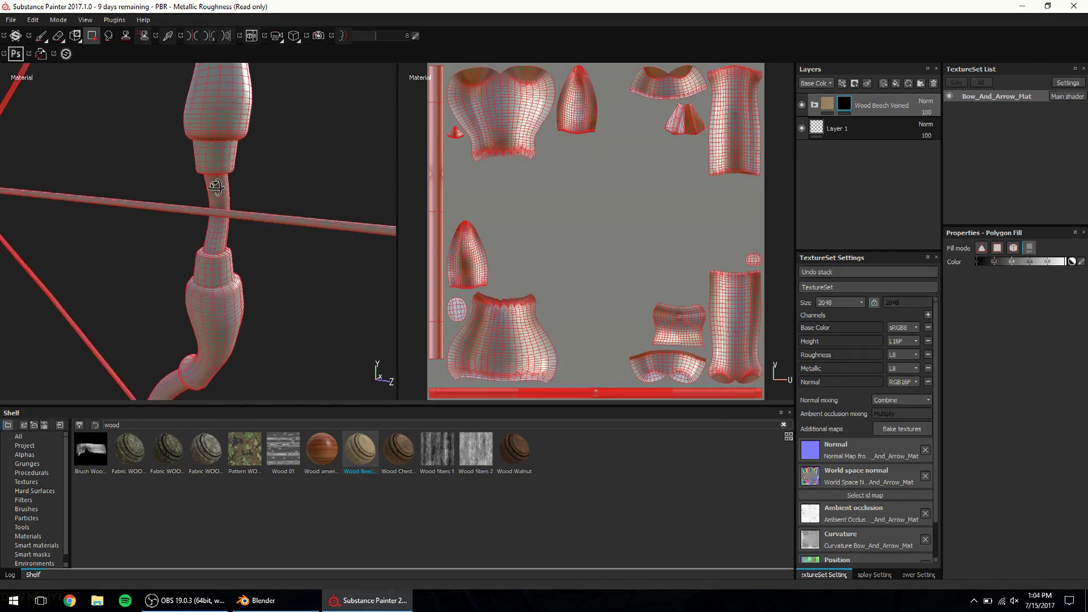
# - Fill the bow's central grip, its two collars and the arrow shaft in the wood layer's mask
pyautogui.scroll(3, 222, 192)
pyautogui.click(220, 190)
pyautogui.scroll(-2, 221, 191)
pyautogui.click(284, 229)
pyautogui.scroll(-4, 285, 228)
pyautogui.click(223, 85)
pyautogui.click(259, 191)
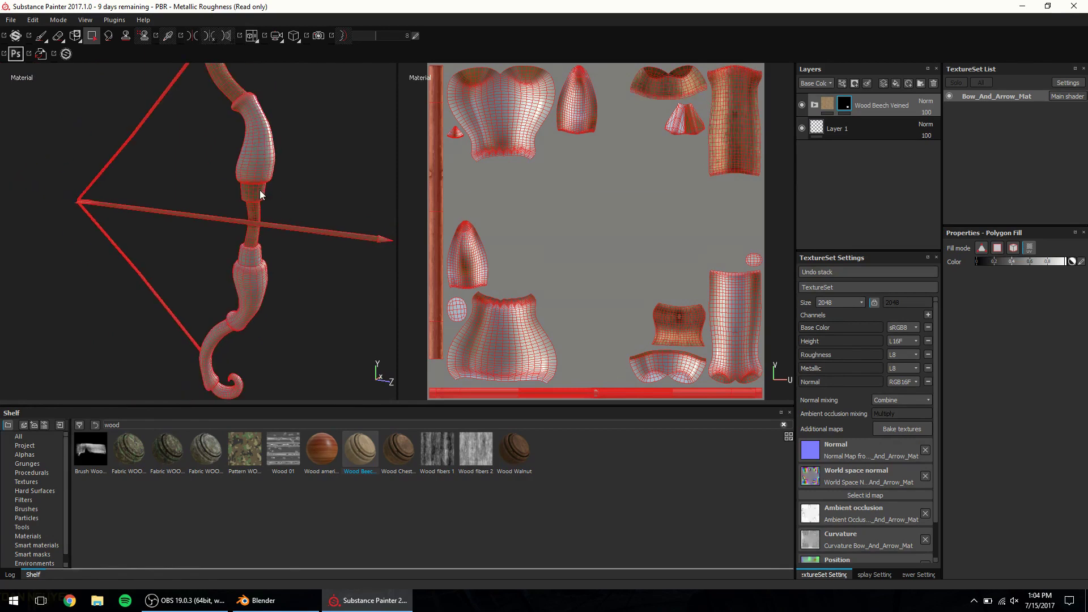
pyautogui.click(255, 254)
# - Fill the bow's lower limb and its curled tip in the wood layer's mask
pyautogui.keyDown('alt'); pyautogui.moveTo(308, 247); pyautogui.dragTo(290, 145, button='middle'); pyautogui.keyUp('alt')
pyautogui.keyDown('alt'); pyautogui.moveTo(219, 269); pyautogui.dragTo(267, 250); pyautogui.keyUp('alt')
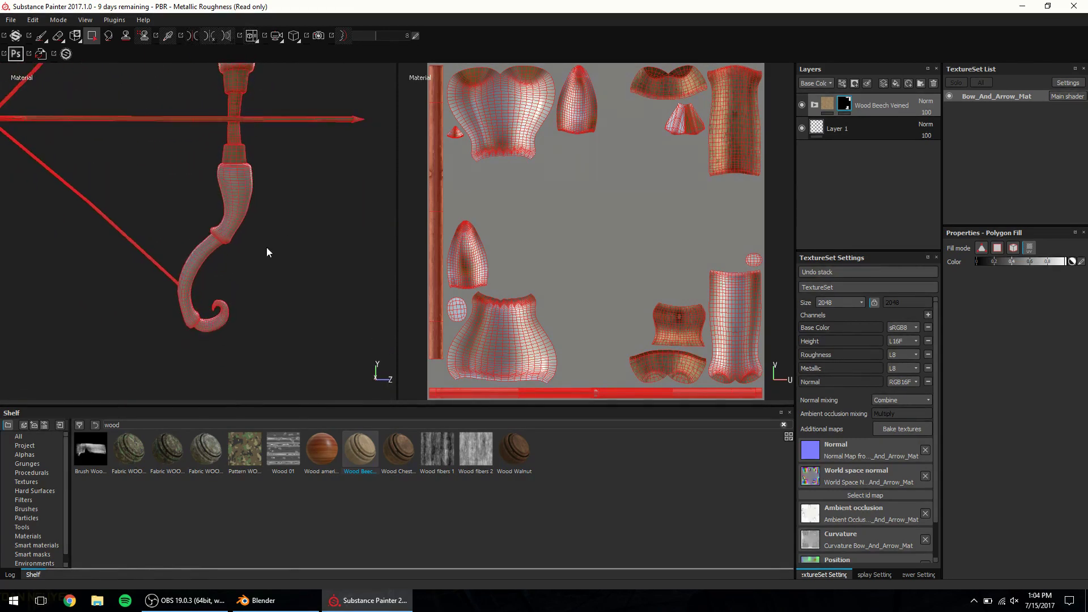
pyautogui.keyDown('alt'); pyautogui.moveTo(294, 130); pyautogui.dragTo(280, 270, button='middle'); pyautogui.keyUp('alt')
pyautogui.scroll(-2, 280, 267)
pyautogui.keyDown('alt'); pyautogui.moveTo(279, 267); pyautogui.dragTo(253, 273); pyautogui.keyUp('alt')
pyautogui.keyDown('alt'); pyautogui.moveTo(252, 273); pyautogui.dragTo(269, 152, button='middle'); pyautogui.keyUp('alt')
pyautogui.click(221, 261)
pyautogui.click(222, 339)
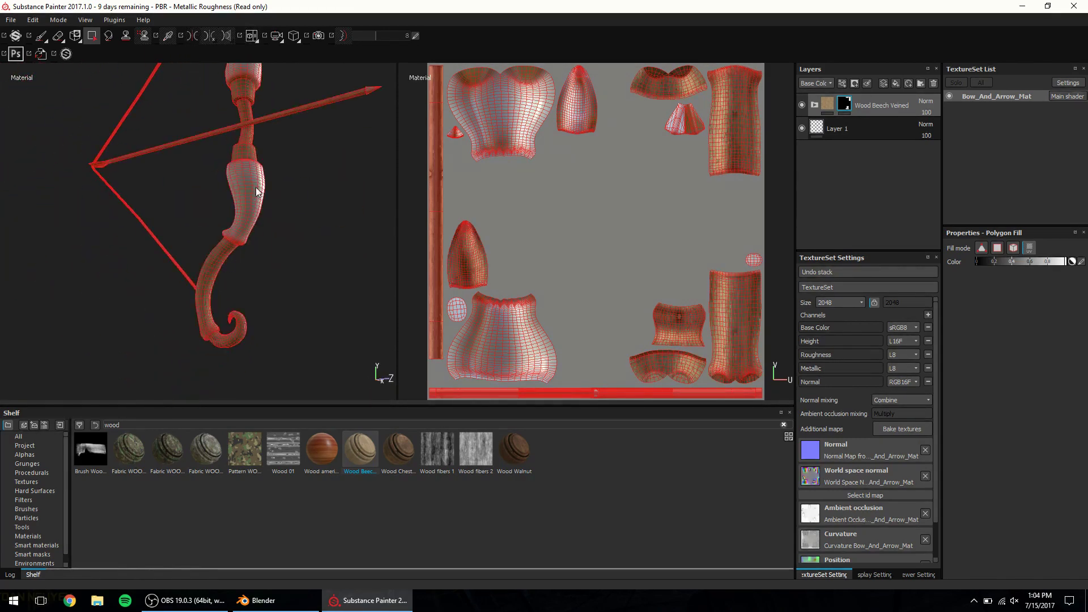
# - Fill the bow's upper limb tip in the wood layer's mask and return to the paint brush
pyautogui.keyDown('alt'); pyautogui.moveTo(255, 74); pyautogui.dragTo(266, 275, button='middle'); pyautogui.keyUp('alt')
pyautogui.click(241, 165)
pyautogui.keyDown('alt'); pyautogui.moveTo(278, 238); pyautogui.dragTo(272, 131, button='middle'); pyautogui.keyUp('alt')
pyautogui.keyDown('alt'); pyautogui.moveTo(272, 131); pyautogui.dragTo(255, 170); pyautogui.keyUp('alt')
pyautogui.press('1')
# - Search the shelf for "metal" and add Steel Scratched as a layer above Wood Beech Veined
pyautogui.click(174, 422)
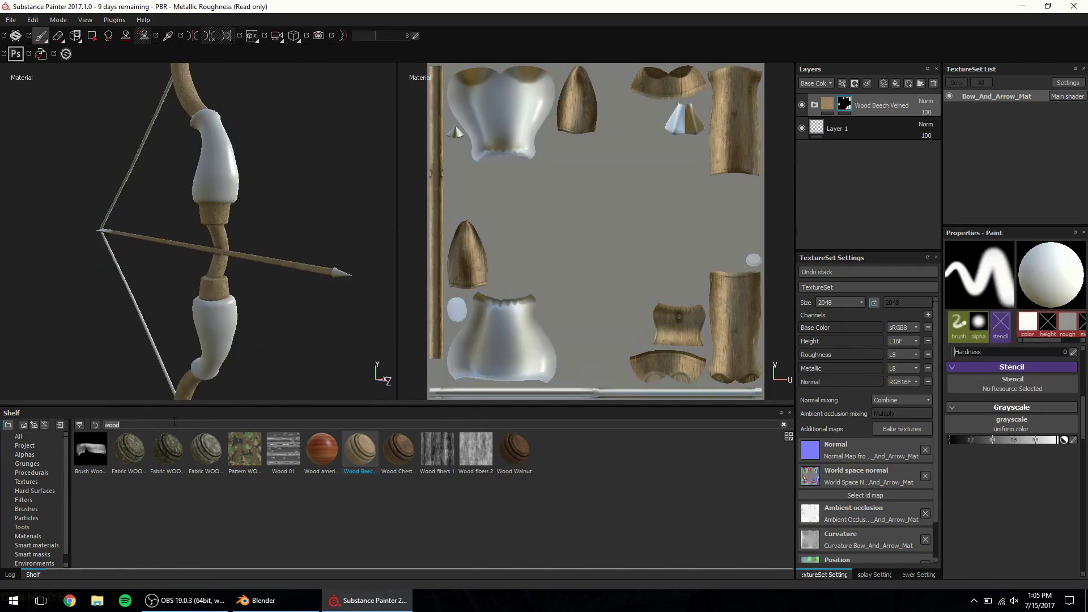
pyautogui.press('BackSpace')
pyautogui.press('BackSpace')
pyautogui.press('BackSpace')
pyautogui.press('BackSpace')
pyautogui.write('metal')
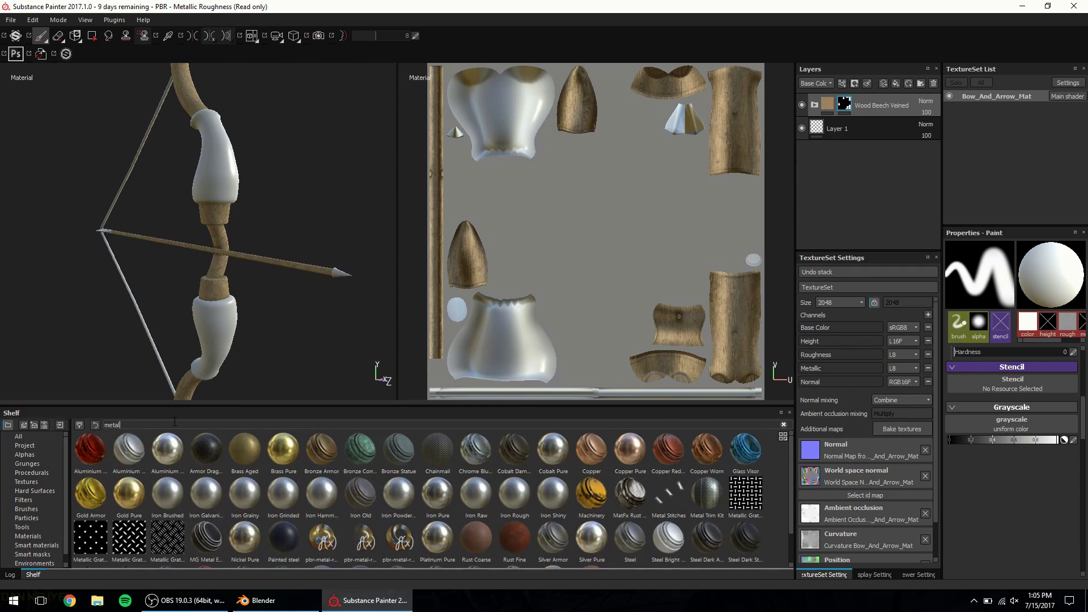
pyautogui.scroll(-1, 437, 510)
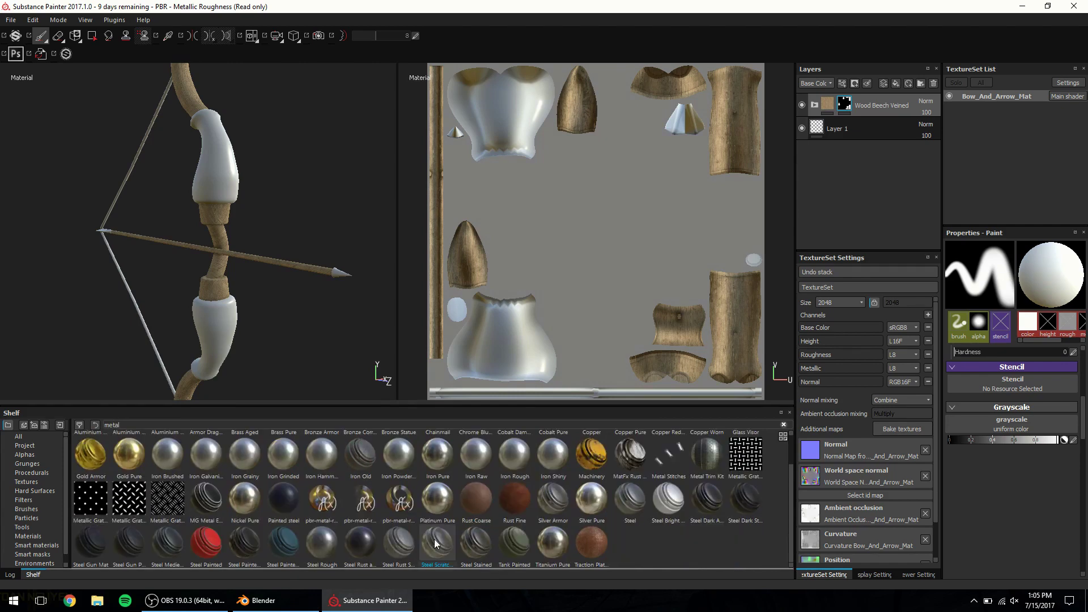
pyautogui.moveTo(437, 541); pyautogui.dragTo(901, 95)
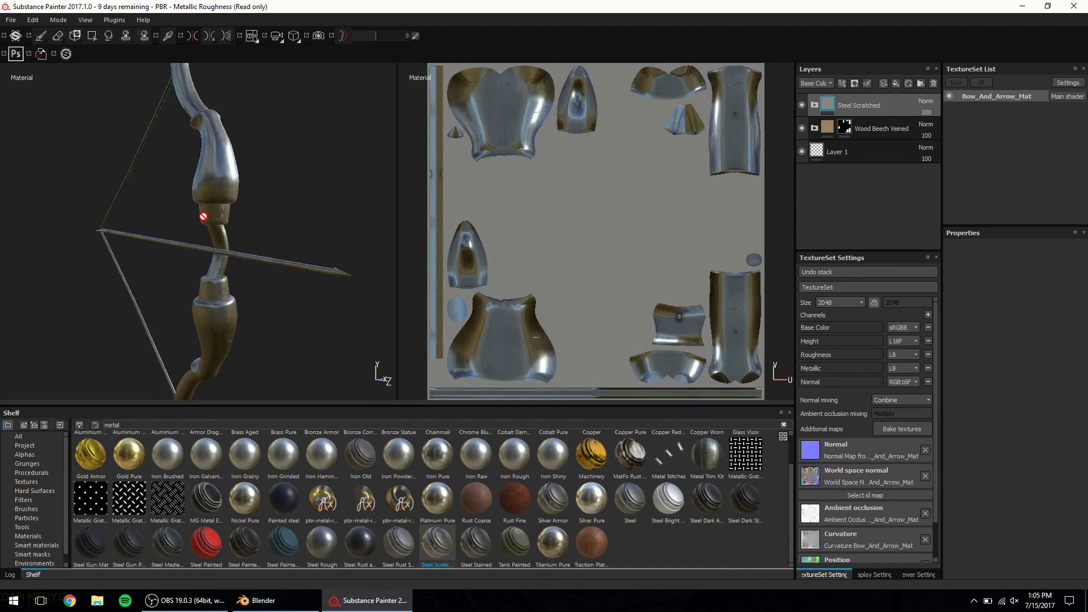
# - Try a texture set size of 1024, then return it to 2048
pyautogui.scroll(5, 210, 212)
pyautogui.keyDown('alt'); pyautogui.moveTo(219, 202); pyautogui.dragTo(233, 220); pyautogui.keyUp('alt')
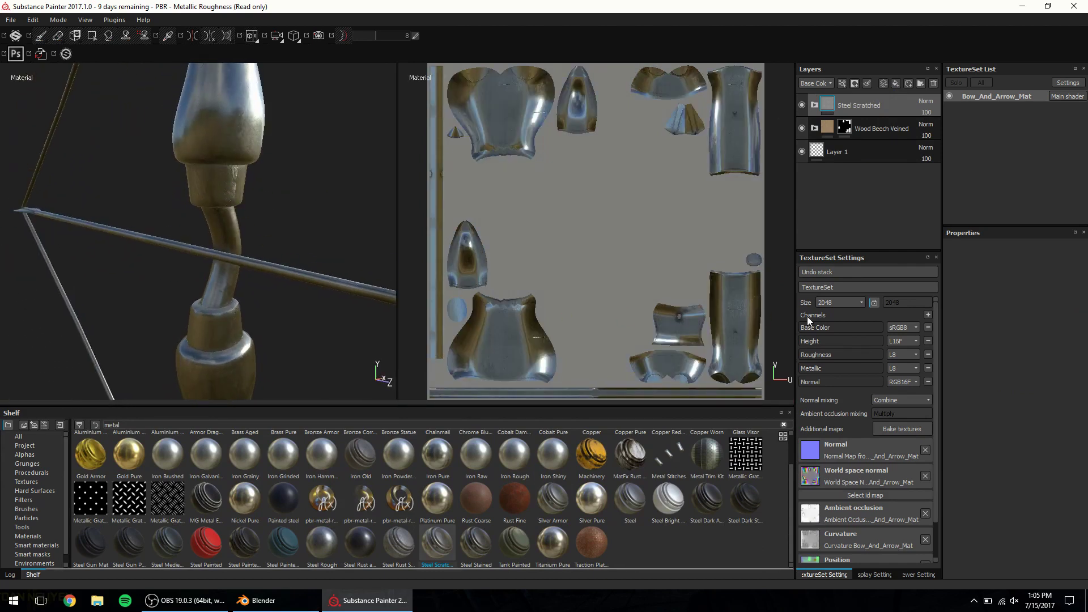
pyautogui.click(828, 334)
pyautogui.moveTo(238, 146)
pyautogui.keyDown('alt'); pyautogui.mouseDown()
pyautogui.moveTo(323, 102)
pyautogui.moveTo(235, 127)
pyautogui.mouseUp(); pyautogui.keyUp('alt')
pyautogui.click(842, 302)
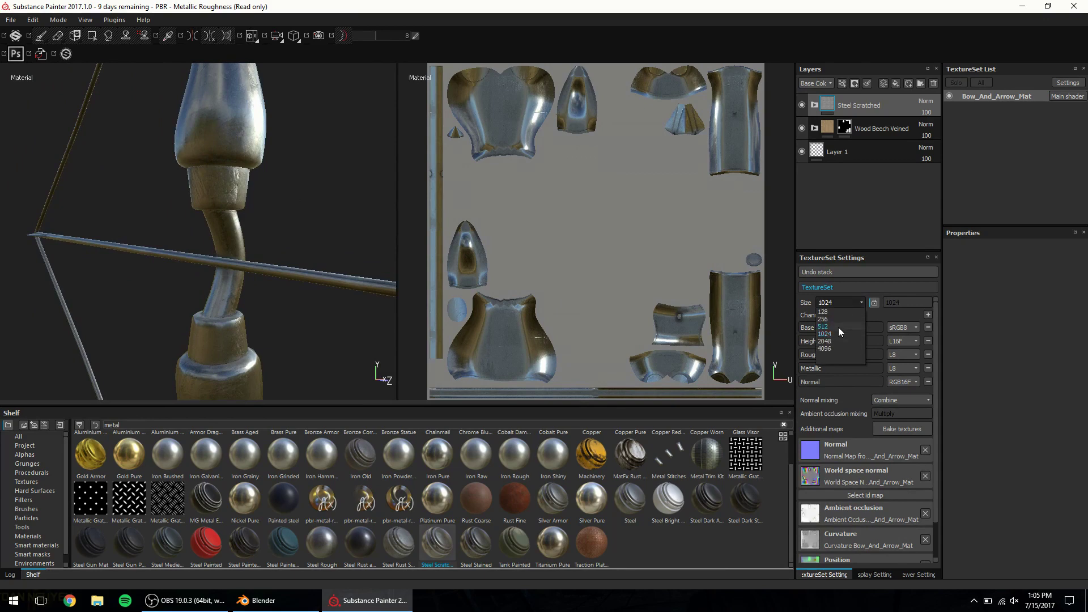
pyautogui.click(832, 341)
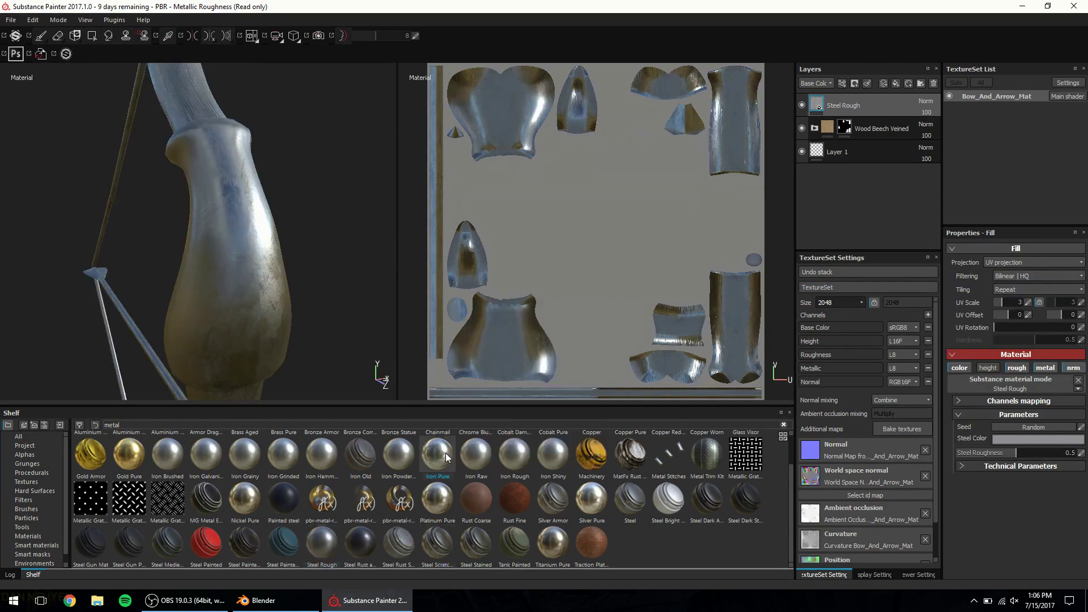
# - Add Iron Pure as the topmost layer and hide the Steel Rough layer beneath it
pyautogui.moveTo(446, 453); pyautogui.dragTo(850, 95)
pyautogui.click(802, 128)
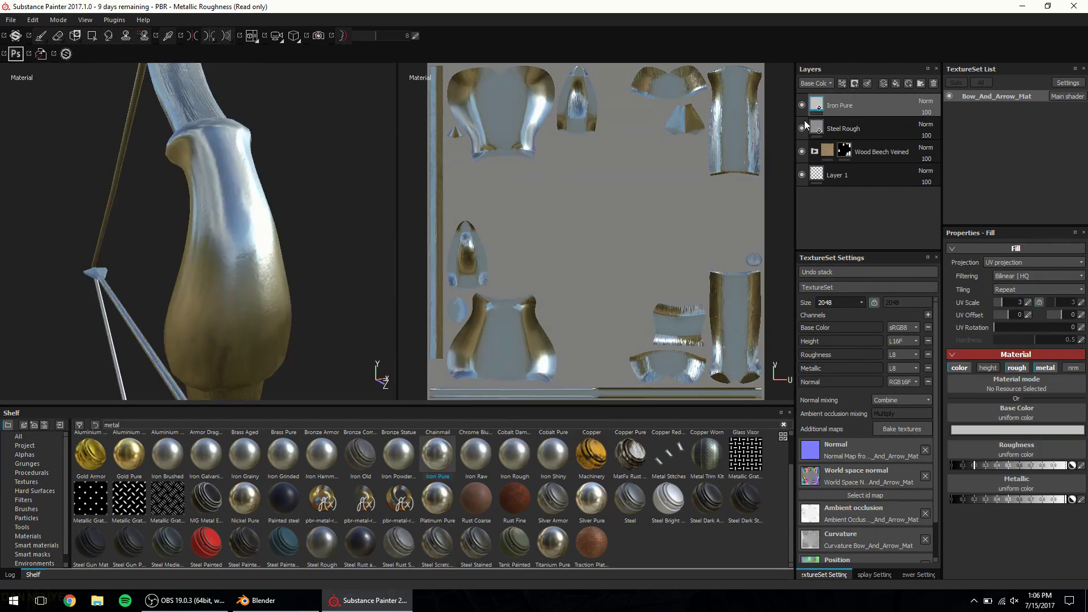
pyautogui.keyDown('alt'); pyautogui.moveTo(255, 267); pyautogui.dragTo(307, 181); pyautogui.keyUp('alt')
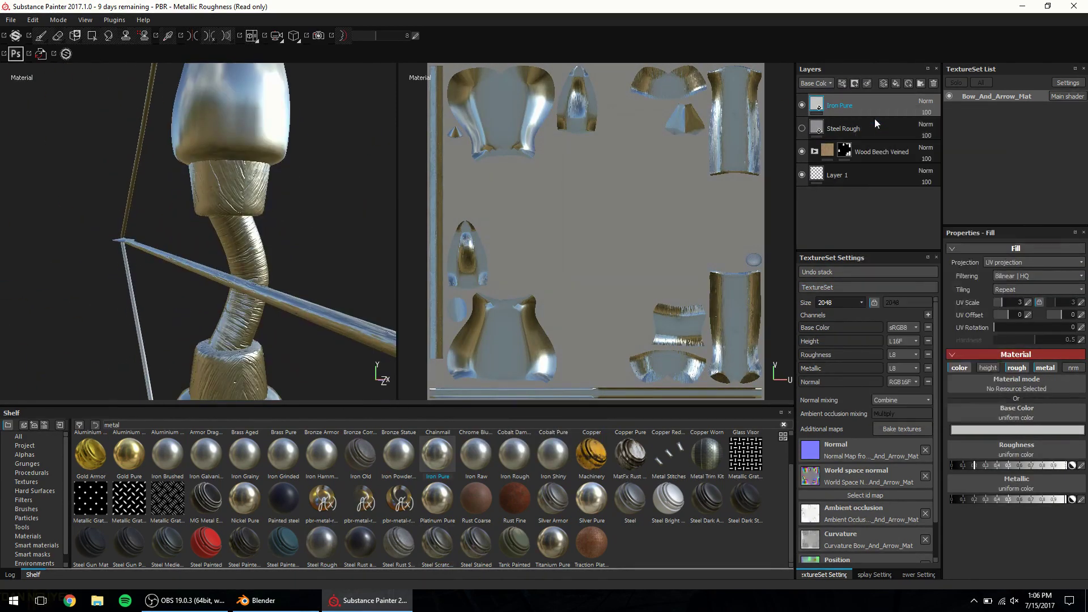
# - Add a black mask to Iron Pure and polygon-fill the bow's two bulging handle sections and the arrowhead in it
pyautogui.rightClick(875, 118)
pyautogui.click(907, 138)
pyautogui.click(92, 36)
pyautogui.click(267, 117)
pyautogui.keyDown('alt'); pyautogui.moveTo(300, 249); pyautogui.dragTo(289, 170); pyautogui.keyUp('alt')
pyautogui.click(227, 243)
pyautogui.scroll(-5, 262, 230)
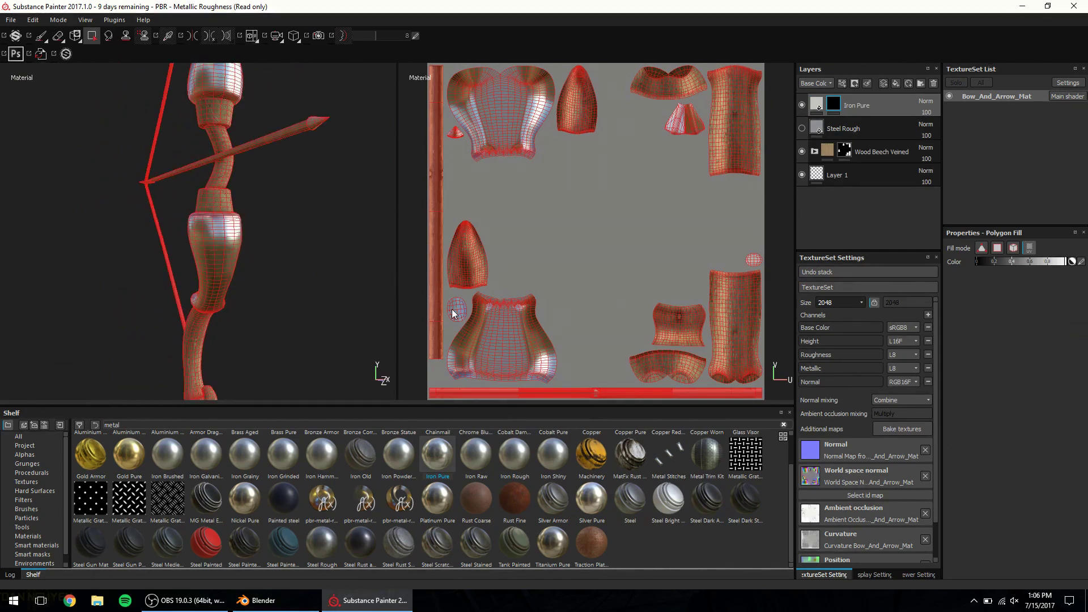
pyautogui.click(315, 123)
pyautogui.scroll(3, 227, 187)
pyautogui.keyDown('alt'); pyautogui.moveTo(204, 185); pyautogui.dragTo(251, 35); pyautogui.keyUp('alt')
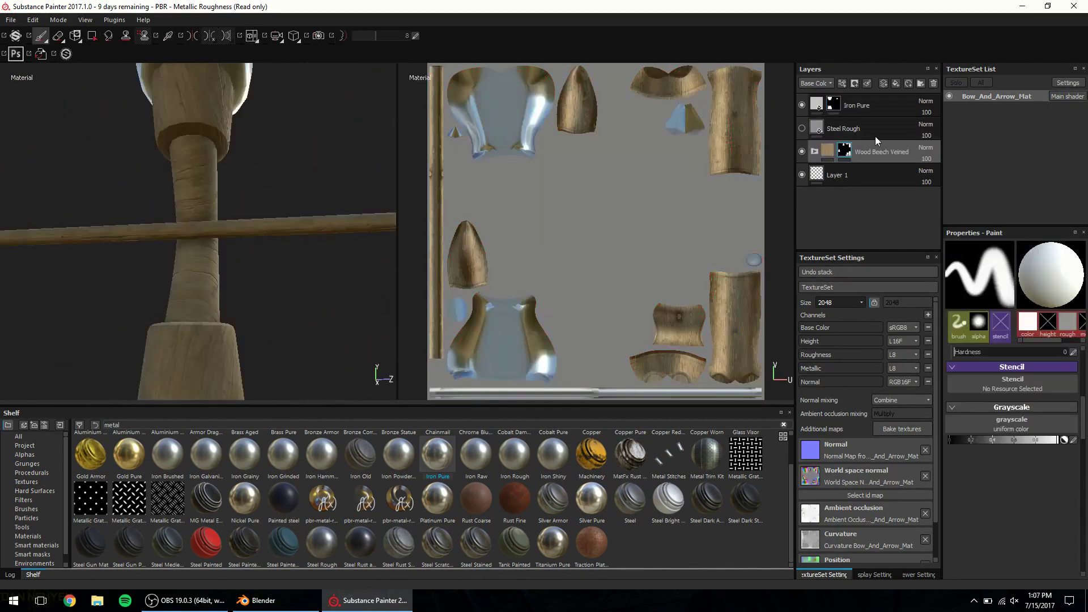
# - Add a fill layer above Wood Beech Veined with a dark reddish-brown base color
pyautogui.click(896, 83)
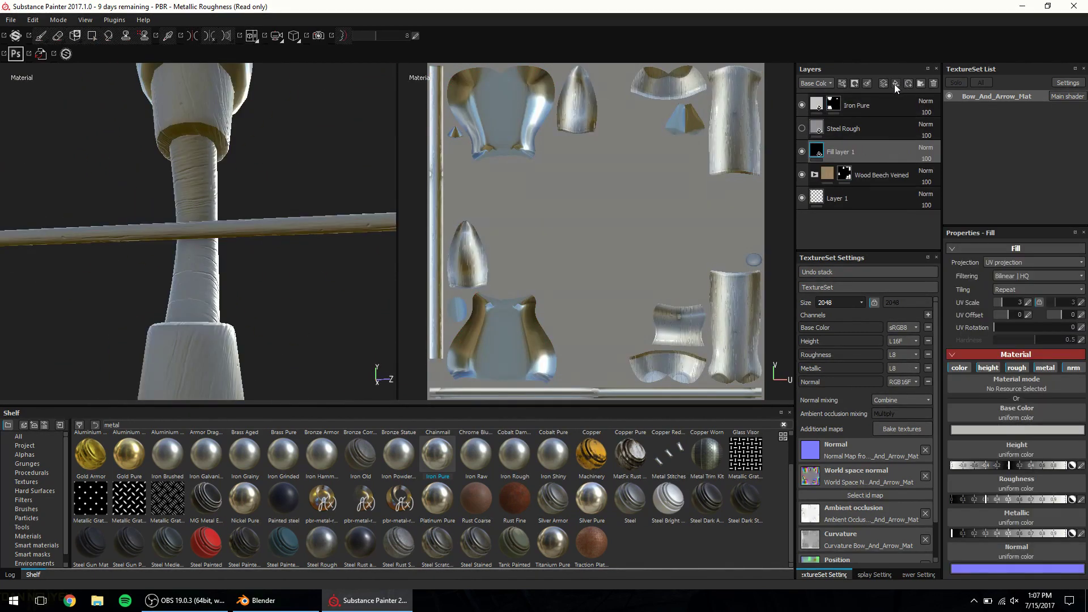
pyautogui.keyDown('alt'); pyautogui.moveTo(298, 134); pyautogui.dragTo(229, 197); pyautogui.keyUp('alt')
pyautogui.click(1003, 430)
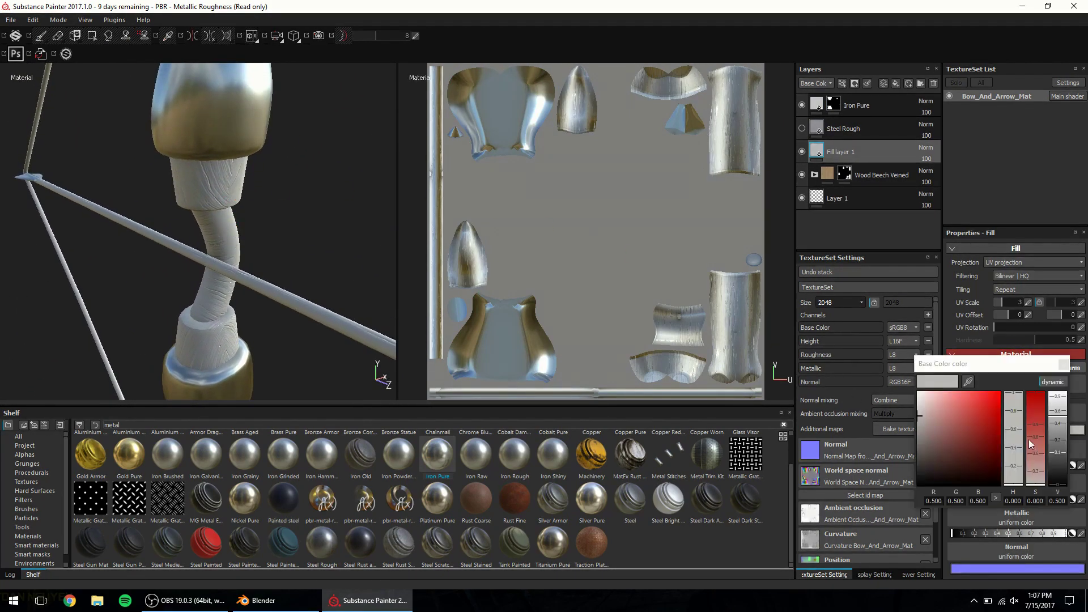
pyautogui.click(993, 415)
pyautogui.moveTo(1014, 470); pyautogui.dragTo(1014, 483)
pyautogui.moveTo(994, 419); pyautogui.dragTo(1010, 457)
# - Give the brown fill layer a black mask driven by the MG Dirt generator
pyautogui.click(844, 152)
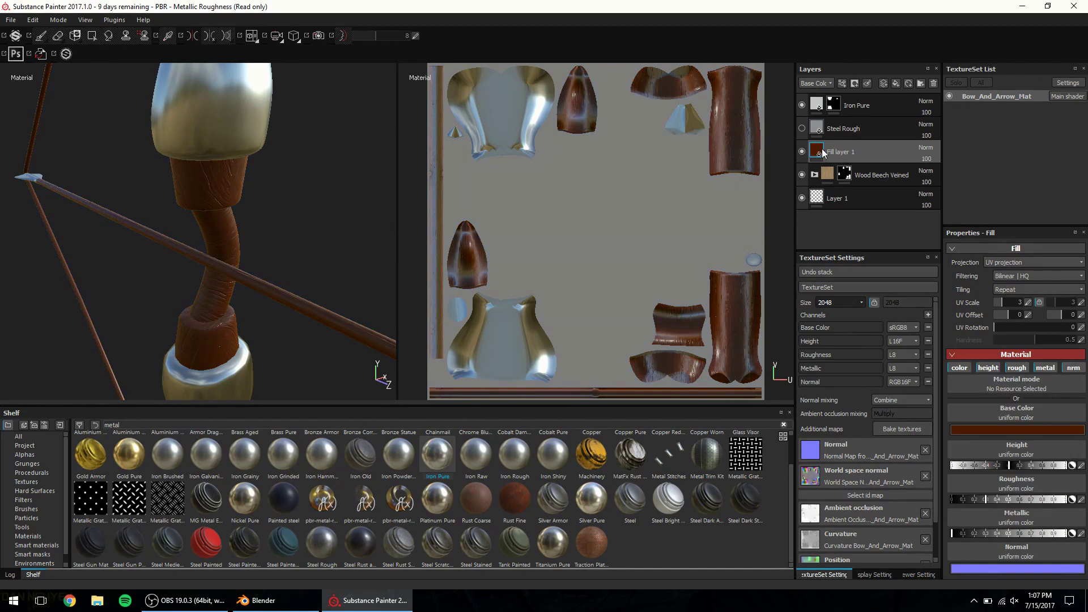
pyautogui.rightClick(843, 152)
pyautogui.click(867, 154)
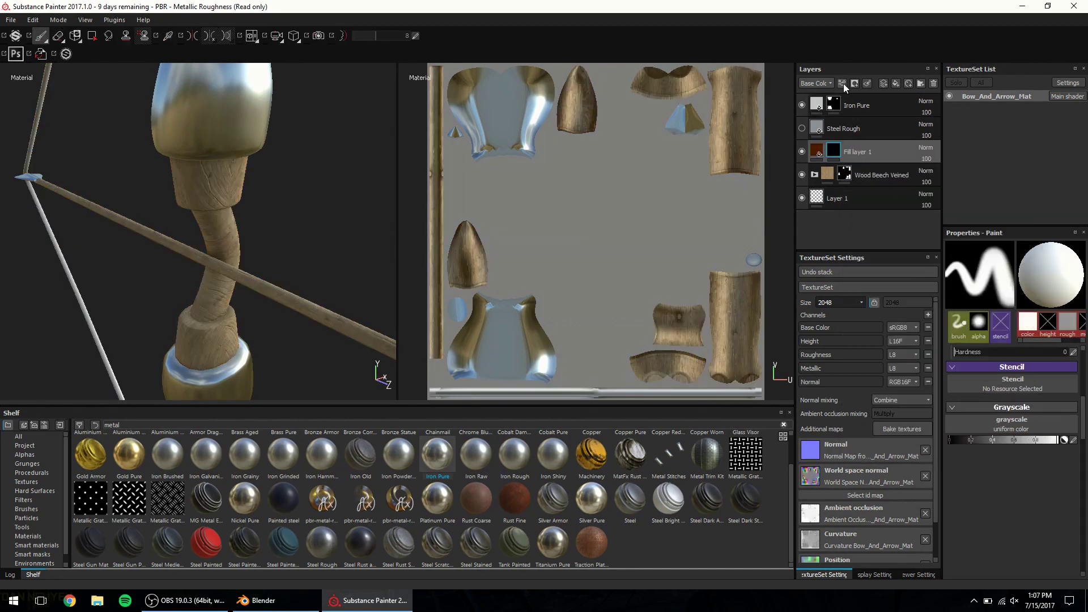
pyautogui.click(843, 84)
pyautogui.click(859, 96)
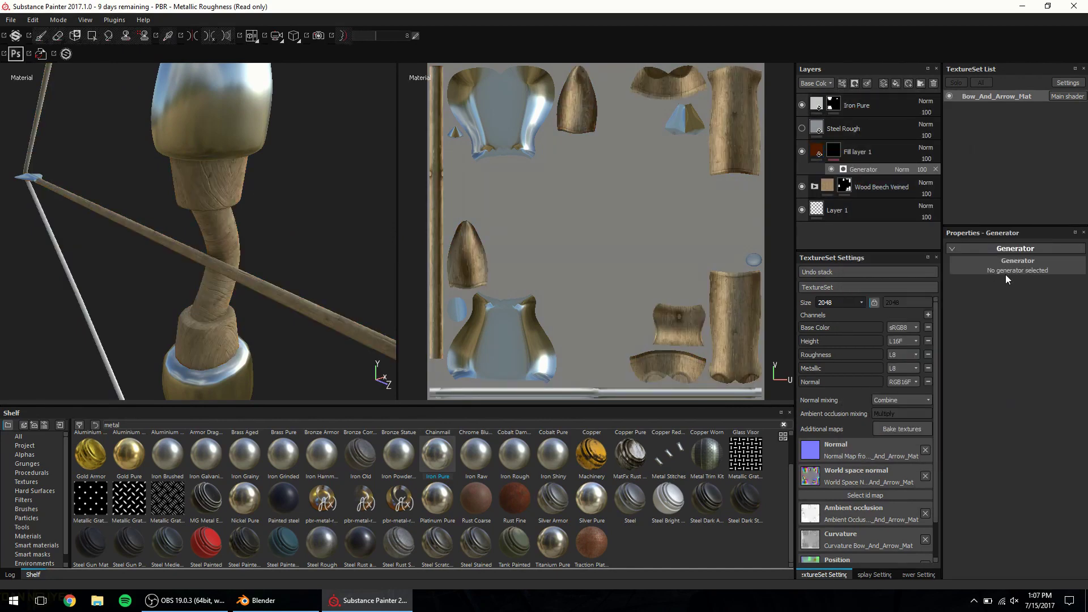
pyautogui.click(1012, 261)
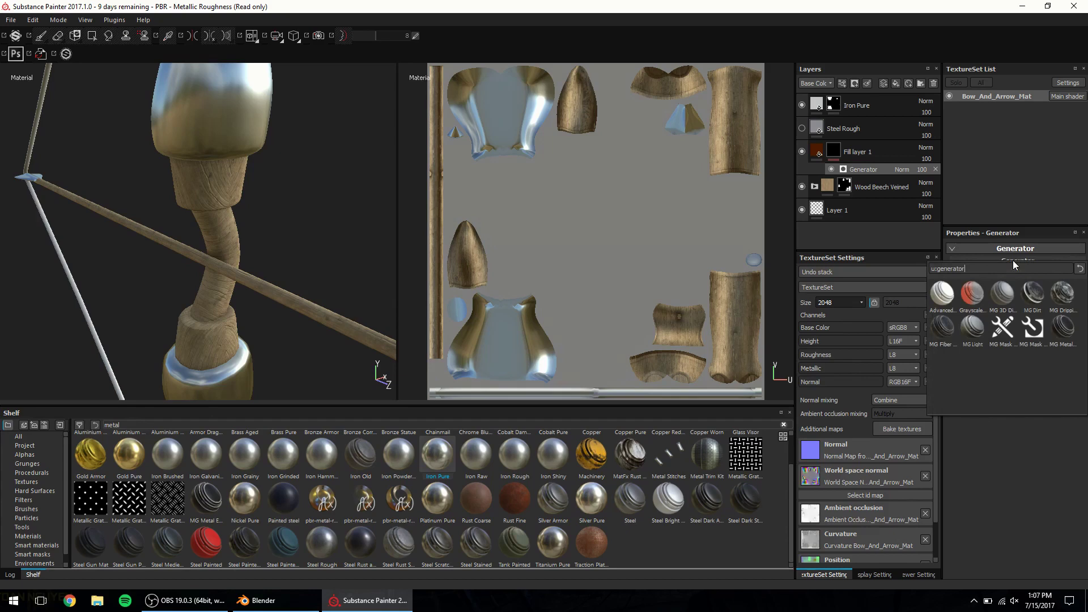
pyautogui.click(1033, 297)
# - Move the brown dirt fill layer to the top of the stack, above Iron Pure, and inspect the dirt on the metal
pyautogui.keyDown('alt'); pyautogui.moveTo(295, 226); pyautogui.dragTo(163, 170); pyautogui.keyUp('alt')
pyautogui.scroll(3, 164, 170)
pyautogui.moveTo(862, 152)
pyautogui.mouseDown()
pyautogui.moveTo(879, 134)
pyautogui.moveTo(880, 94)
pyautogui.mouseUp()
pyautogui.moveTo(227, 182)
pyautogui.keyDown('alt'); pyautogui.mouseDown()
pyautogui.moveTo(173, 185)
pyautogui.moveTo(232, 197)
pyautogui.moveTo(90, 206)
pyautogui.moveTo(31, 191)
pyautogui.moveTo(266, 157)
pyautogui.mouseUp(); pyautogui.keyUp('alt')
pyautogui.scroll(-8, 197, 191)
pyautogui.scroll(5, 268, 263)
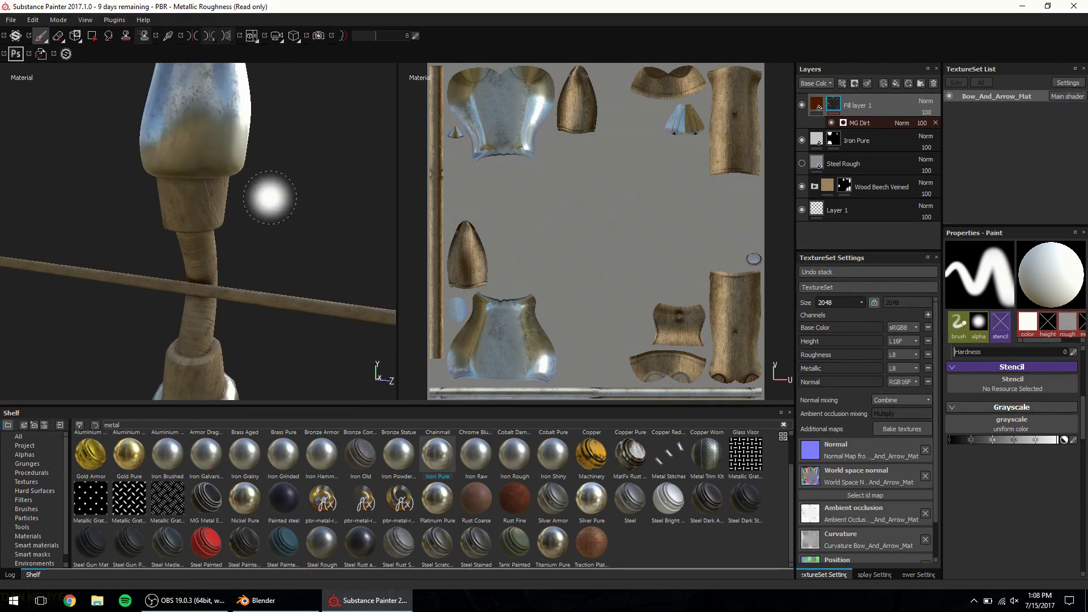
pyautogui.moveTo(271, 202)
pyautogui.keyDown('alt'); pyautogui.mouseDown()
pyautogui.moveTo(40, 187)
pyautogui.moveTo(248, 327)
pyautogui.mouseUp(); pyautogui.keyUp('alt')
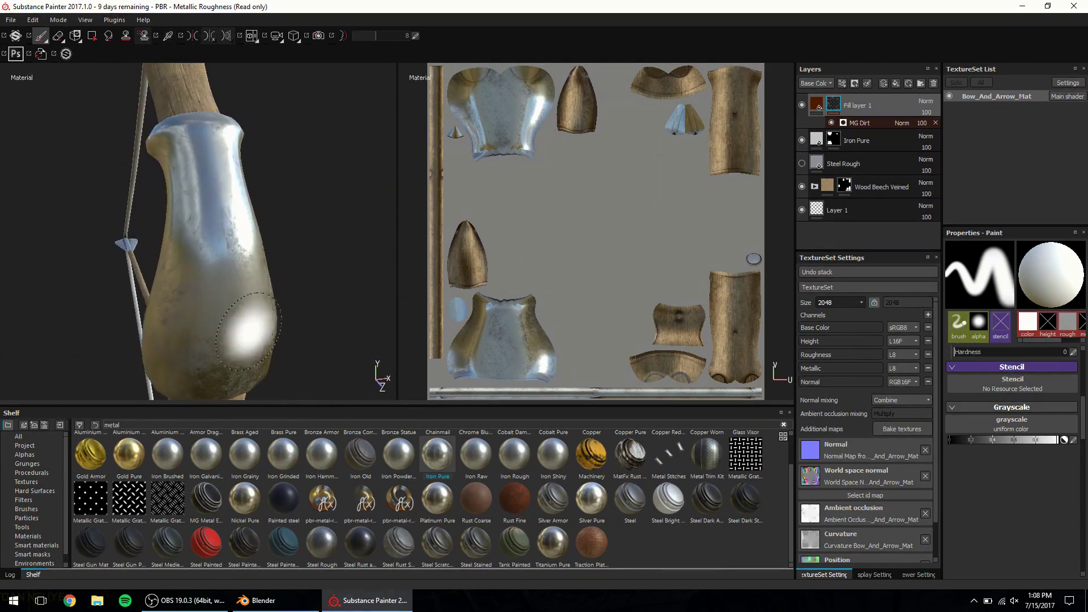
# - Set the texture set size to 4096 and inspect the bow's wood and metal surfaces up close
pyautogui.keyDown('alt'); pyautogui.moveTo(200, 122); pyautogui.dragTo(210, 250, button='middle'); pyautogui.keyUp('alt')
pyautogui.moveTo(209, 250)
pyautogui.keyDown('alt'); pyautogui.mouseDown()
pyautogui.moveTo(335, 219)
pyautogui.moveTo(352, 194)
pyautogui.moveTo(345, 184)
pyautogui.moveTo(311, 238)
pyautogui.moveTo(262, 215)
pyautogui.moveTo(251, 224)
pyautogui.moveTo(274, 187)
pyautogui.mouseUp(); pyautogui.keyUp('alt')
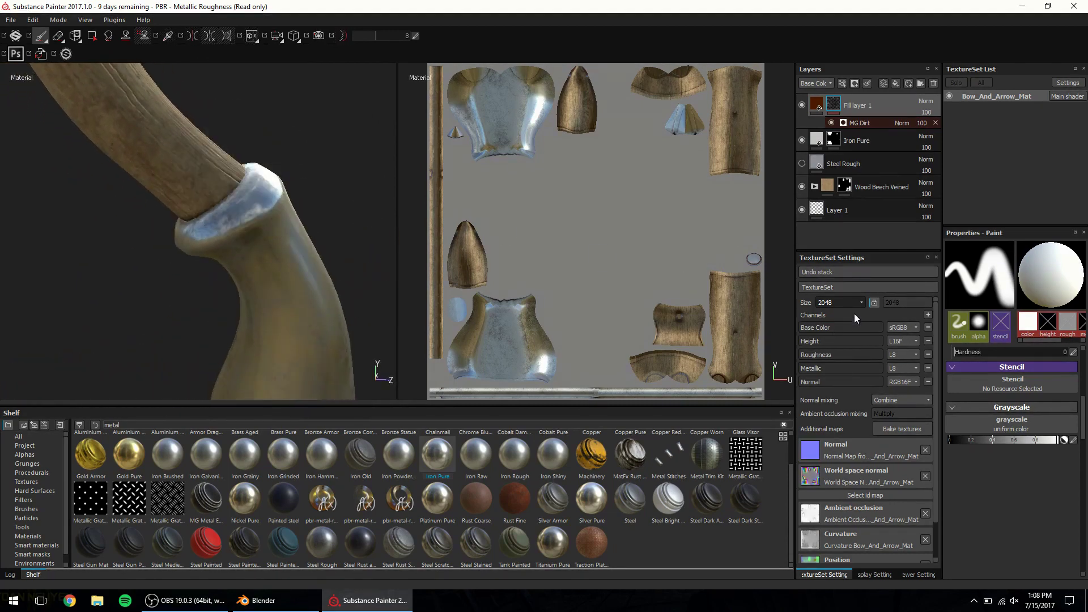
pyautogui.click(837, 347)
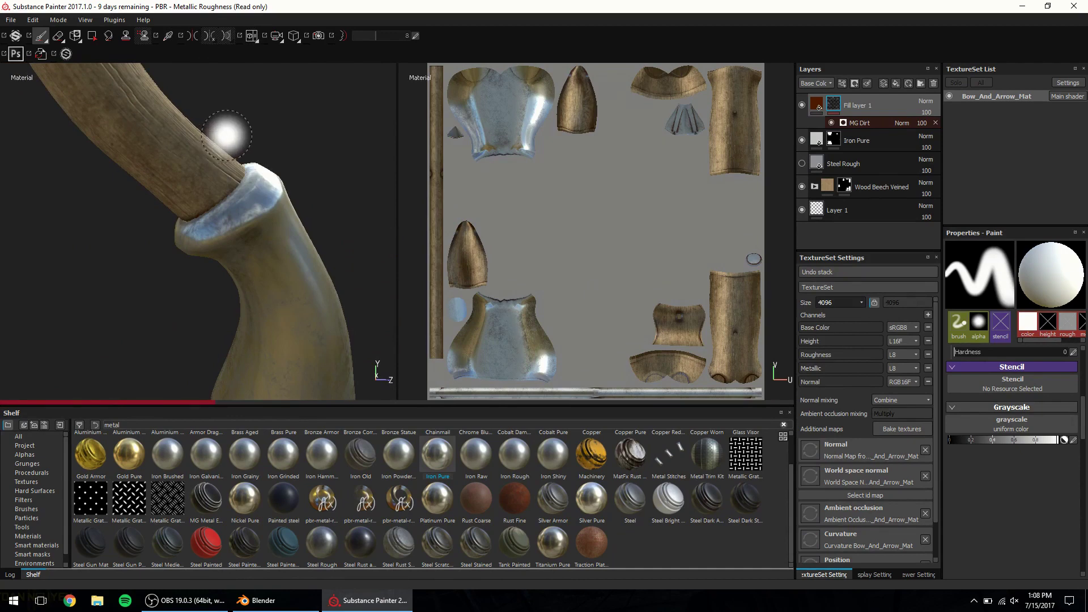
pyautogui.moveTo(231, 126)
pyautogui.keyDown('alt'); pyautogui.mouseDown()
pyautogui.moveTo(306, 131)
pyautogui.moveTo(365, 116)
pyautogui.moveTo(175, 117)
pyautogui.moveTo(191, 190)
pyautogui.moveTo(189, 152)
pyautogui.moveTo(204, 167)
pyautogui.moveTo(268, 148)
pyautogui.moveTo(206, 256)
pyautogui.moveTo(204, 195)
pyautogui.mouseUp(); pyautogui.keyUp('alt')
pyautogui.scroll(3, 206, 190)
pyautogui.keyDown('alt'); pyautogui.moveTo(308, 167); pyautogui.dragTo(282, 152); pyautogui.keyUp('alt')
pyautogui.keyDown('alt'); pyautogui.moveTo(154, 194); pyautogui.dragTo(158, 172); pyautogui.keyUp('alt')
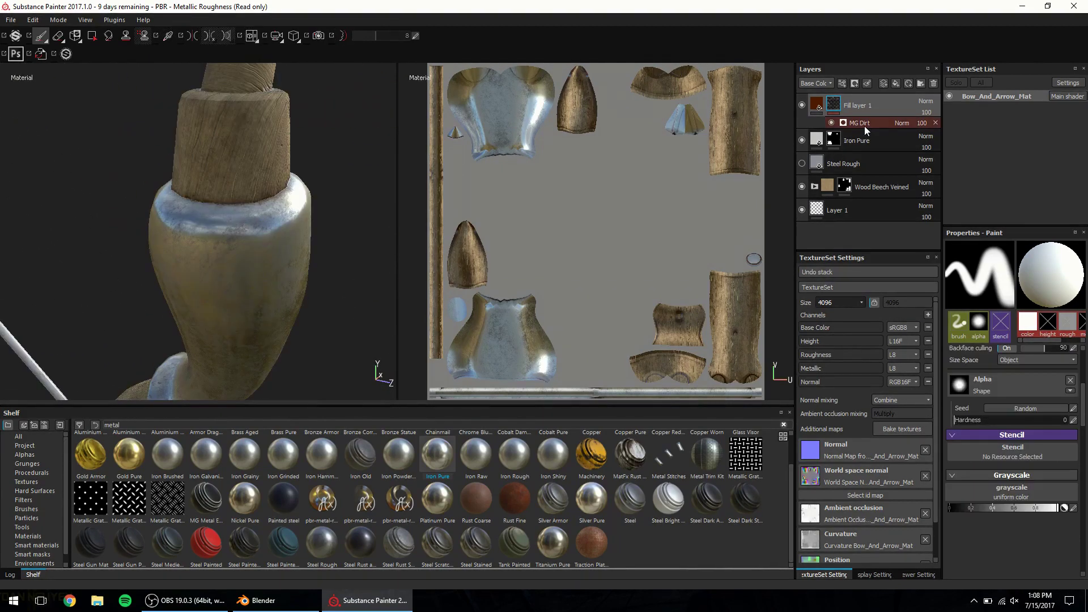
# - Try raising the MG Dirt generator's Dirt Level to about 0.87, and hide the brown dirt fill layer
pyautogui.click(864, 124)
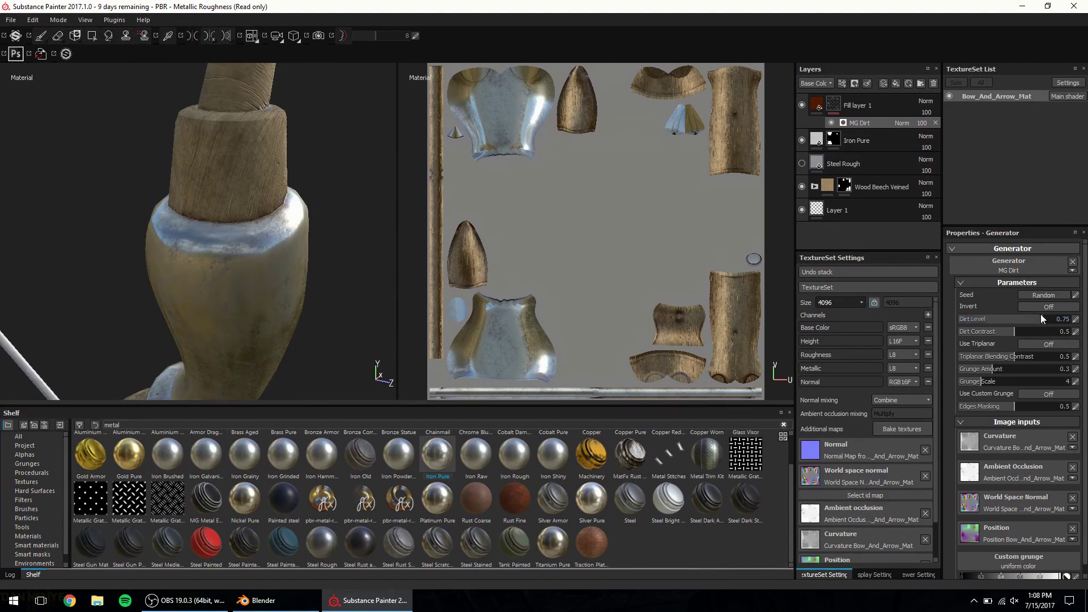
pyautogui.moveTo(1041, 316)
pyautogui.mouseDown()
pyautogui.moveTo(1005, 321)
pyautogui.moveTo(1061, 321)
pyautogui.mouseUp()
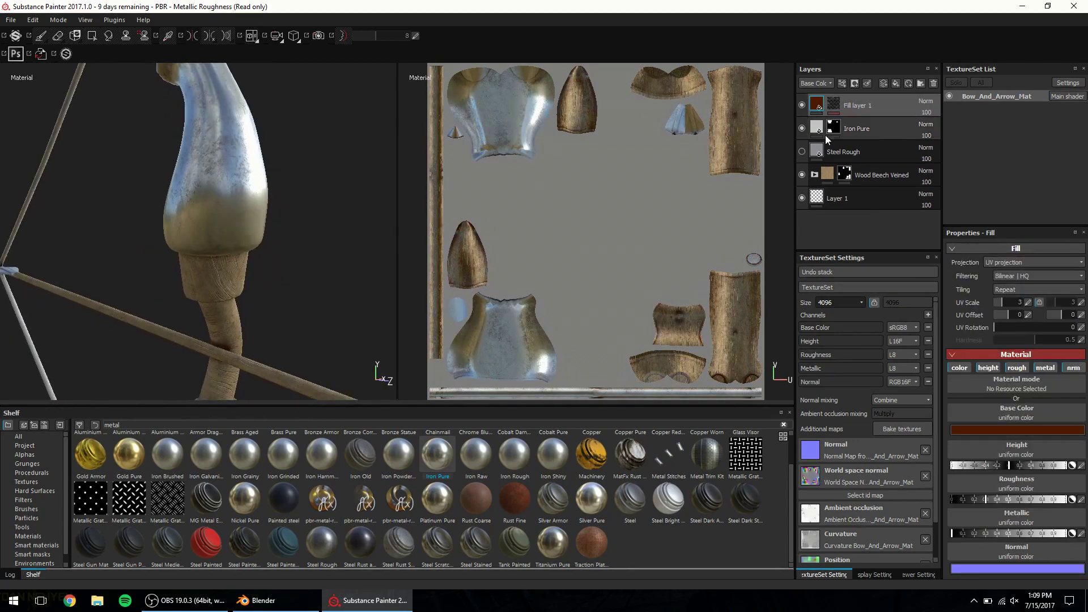
pyautogui.click(805, 111)
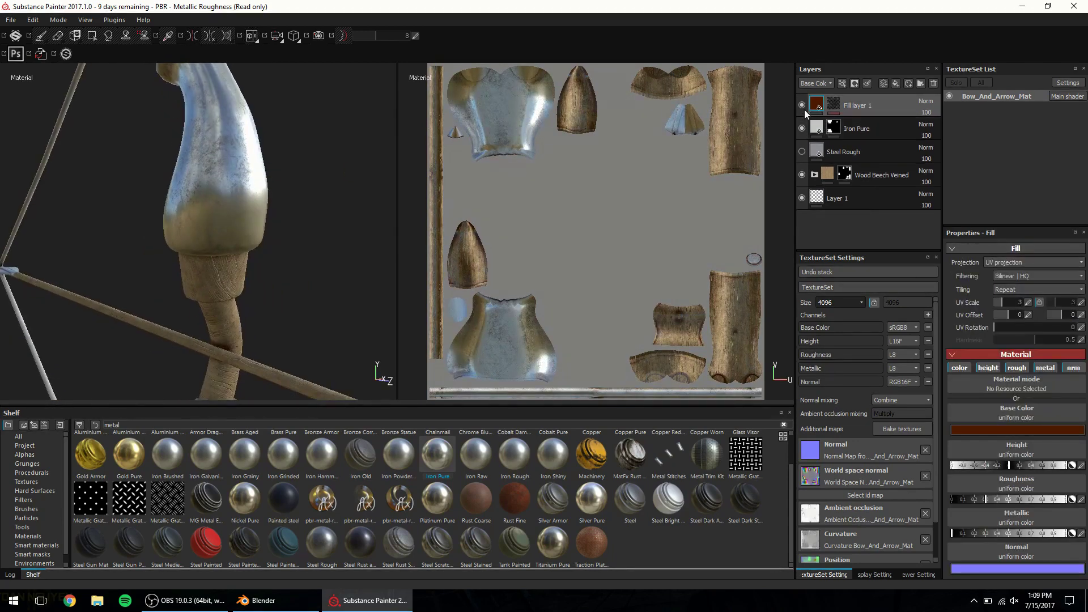
pyautogui.click(803, 106)
# - Group the Iron Pure layer into a folder and add a black mask to the folder
pyautogui.click(882, 134)
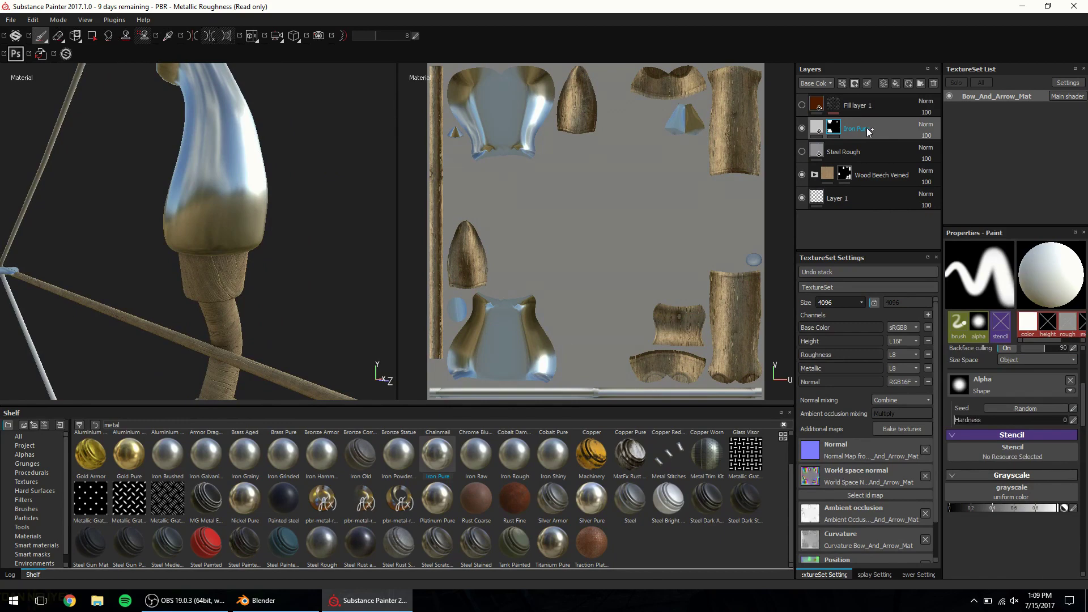
pyautogui.hotkey('ctrl', 'g')
pyautogui.click(862, 153)
pyautogui.rightClick(839, 127)
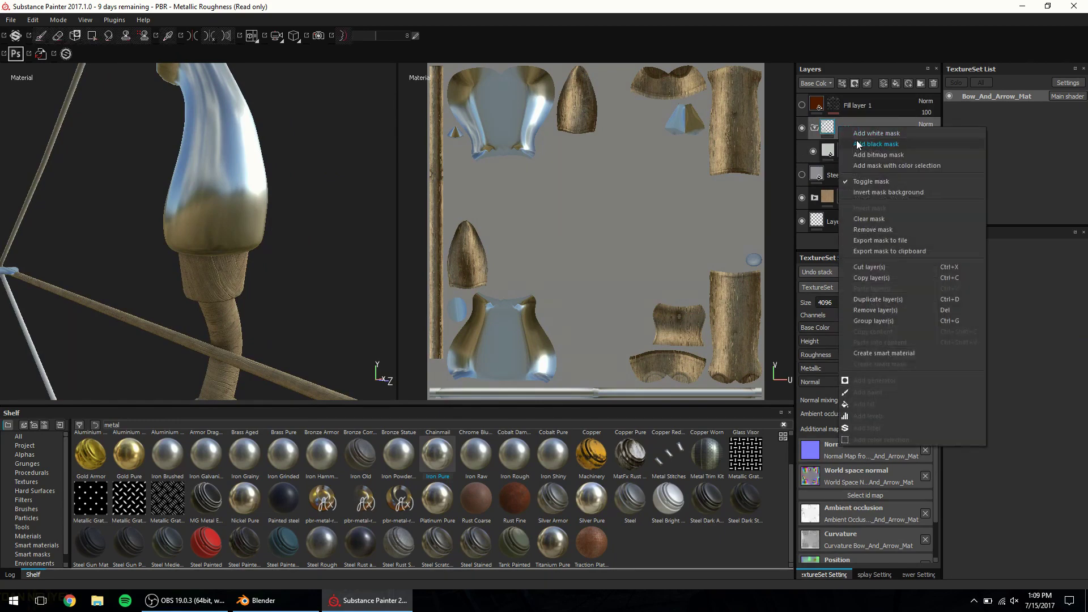
pyautogui.click(857, 143)
# - Copy Iron Pure's mask and paste it into the folder's mask
pyautogui.rightClick(850, 150)
pyautogui.click(905, 355)
pyautogui.rightClick(844, 128)
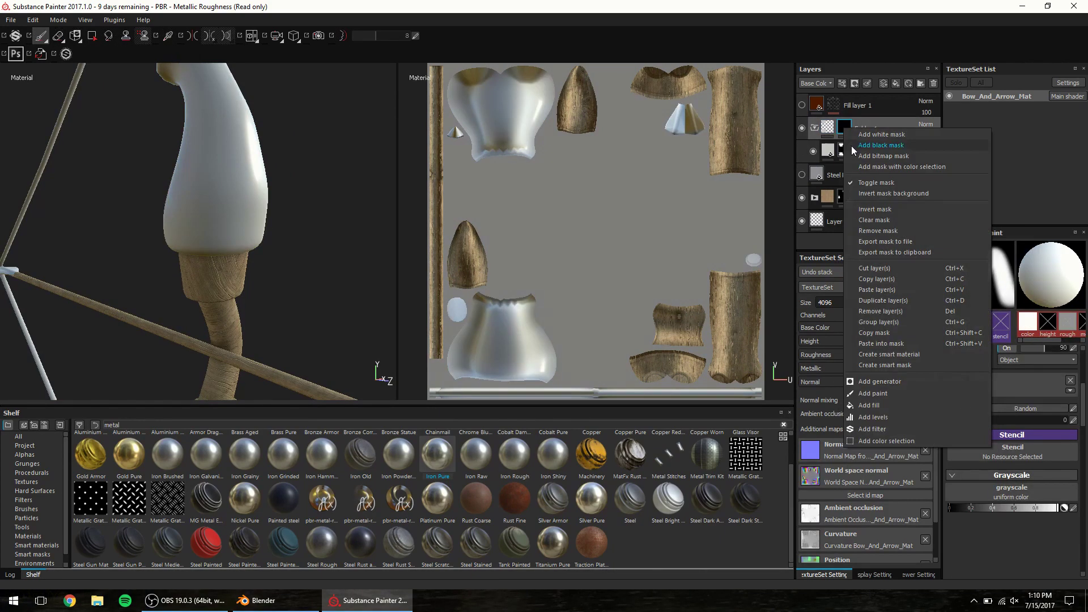
pyautogui.click(903, 342)
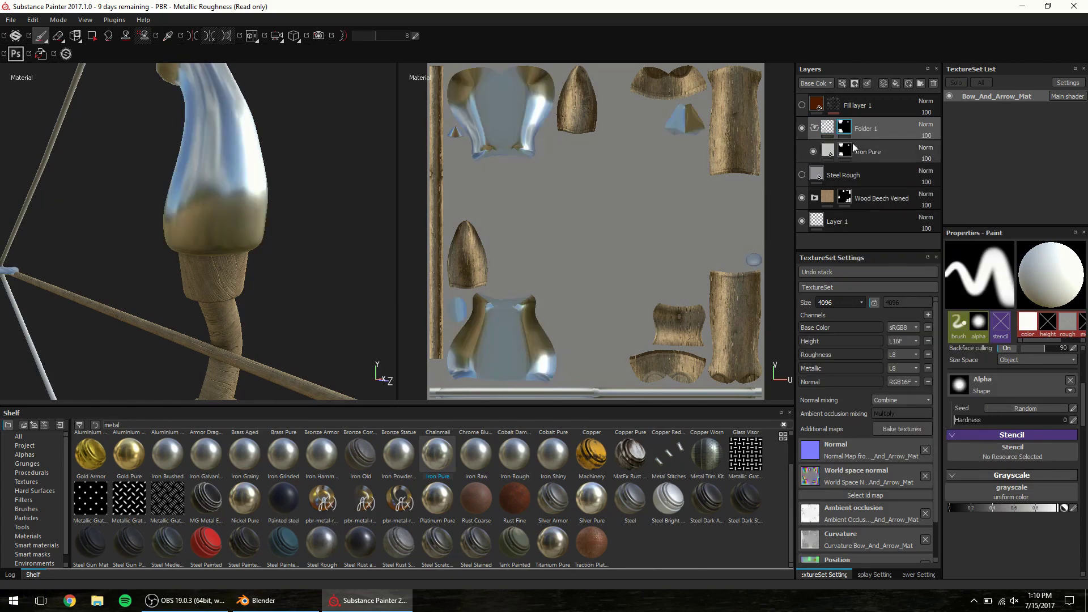
# - Add a fill layer above Iron Pure inside the folder and disable its color, height and normal channels
pyautogui.click(895, 83)
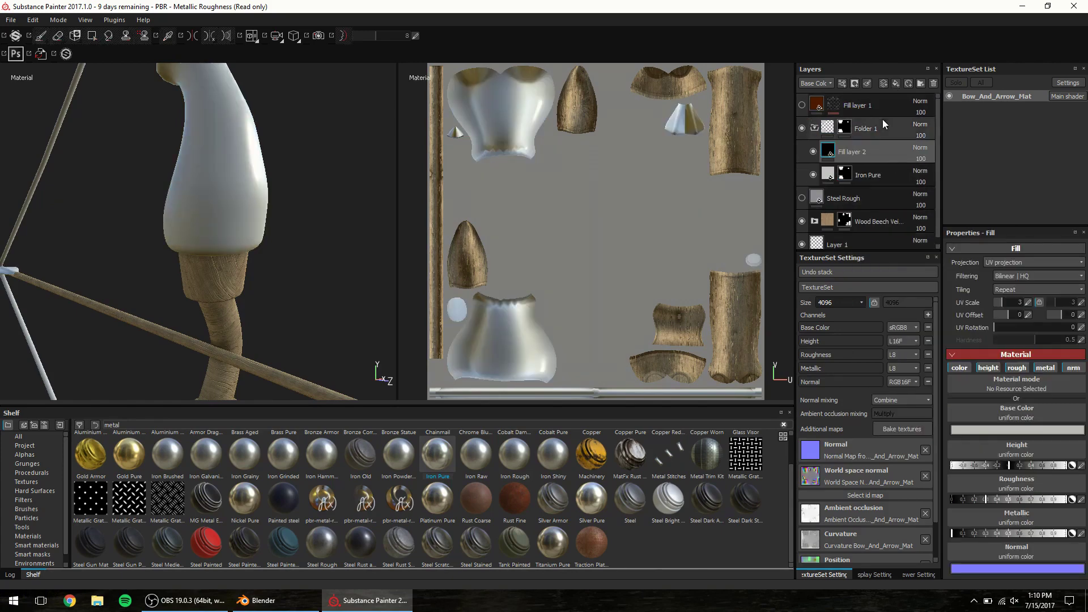
pyautogui.keyDown('alt'); pyautogui.moveTo(323, 165); pyautogui.dragTo(278, 179); pyautogui.keyUp('alt')
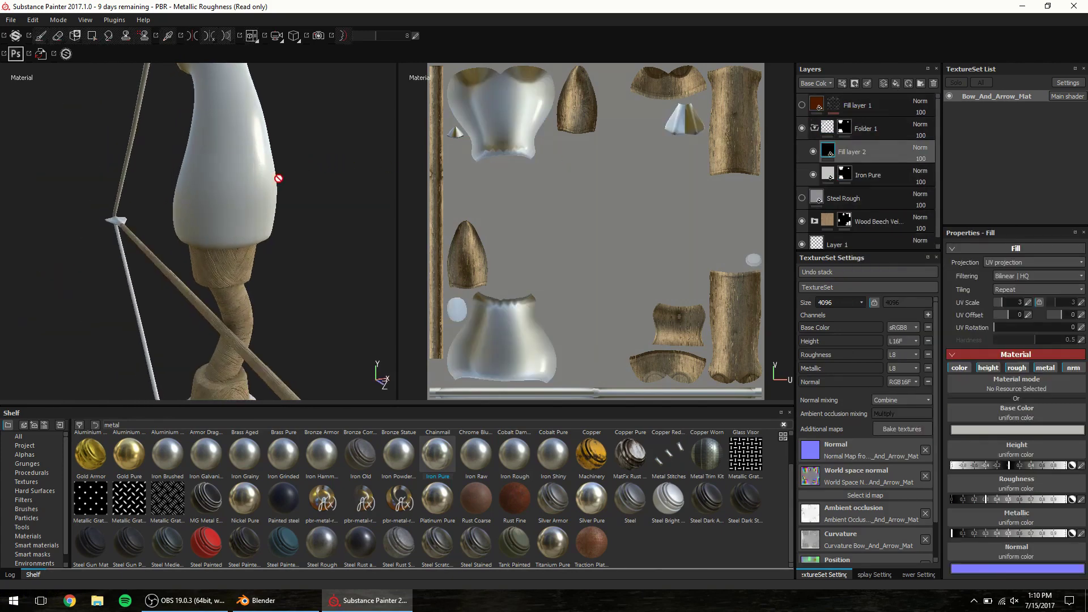
pyautogui.click(958, 368)
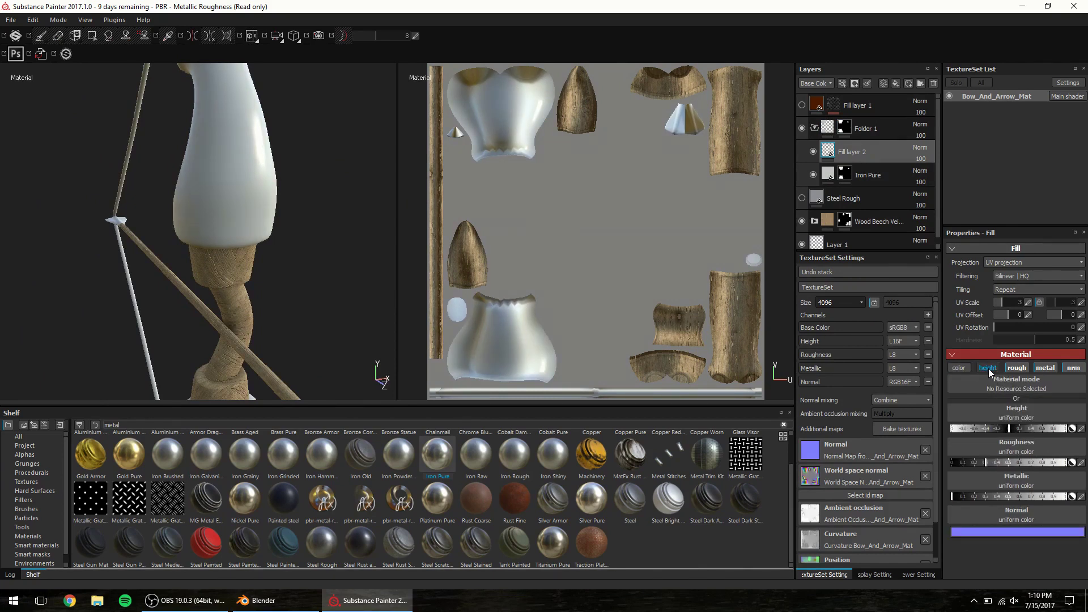
pyautogui.click(988, 368)
pyautogui.click(1073, 368)
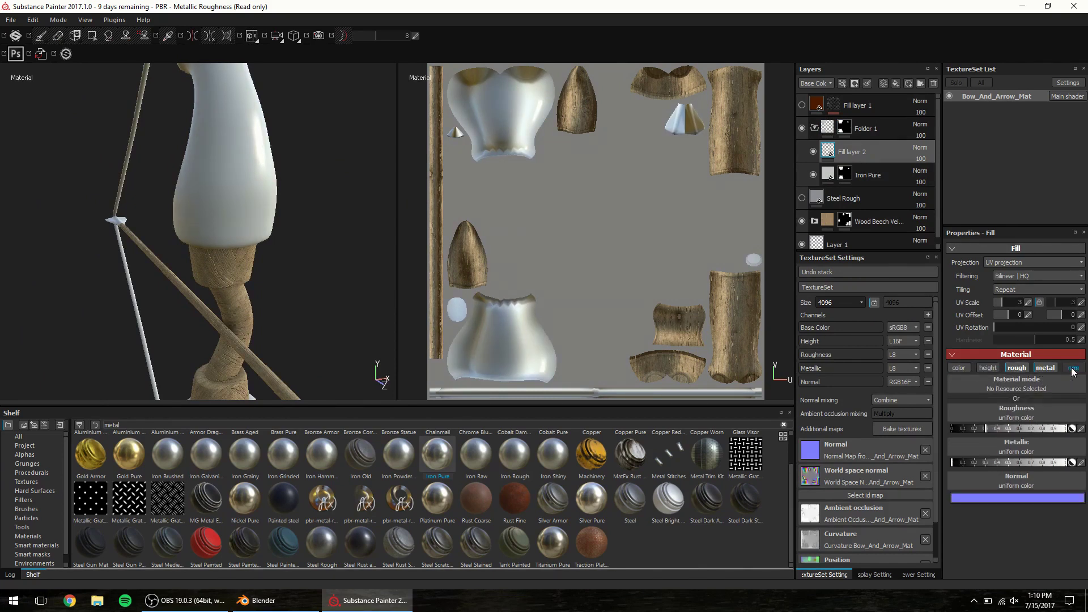
pyautogui.keyDown('alt'); pyautogui.moveTo(276, 159); pyautogui.dragTo(281, 157); pyautogui.keyUp('alt')
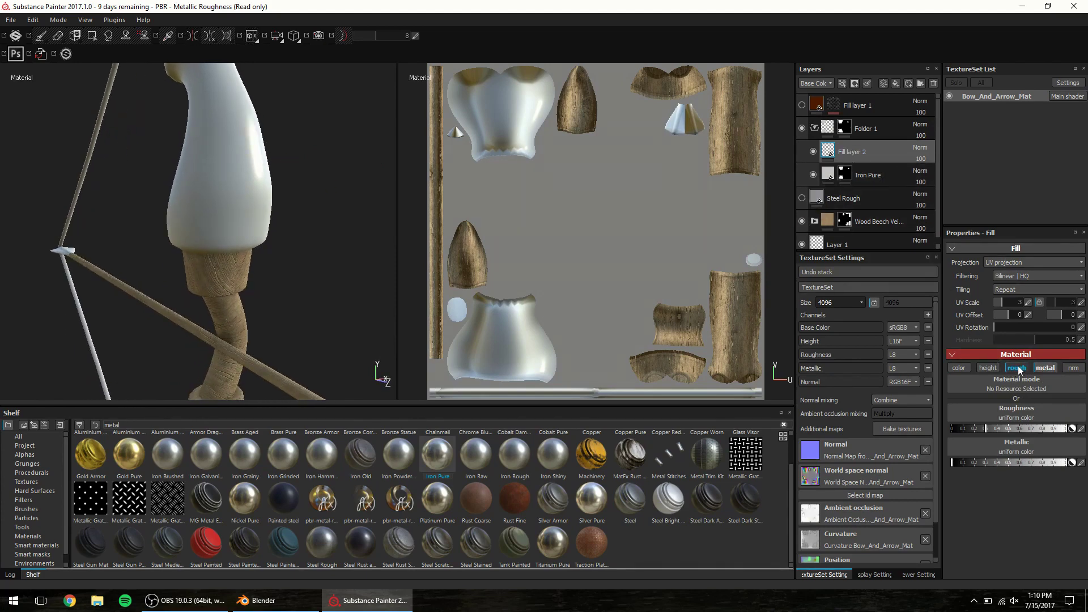
# - Add a black mask to the folder's fill layer and apply the MG Dripping generator to it
pyautogui.rightClick(870, 149)
pyautogui.click(887, 155)
pyautogui.click(843, 84)
pyautogui.click(862, 93)
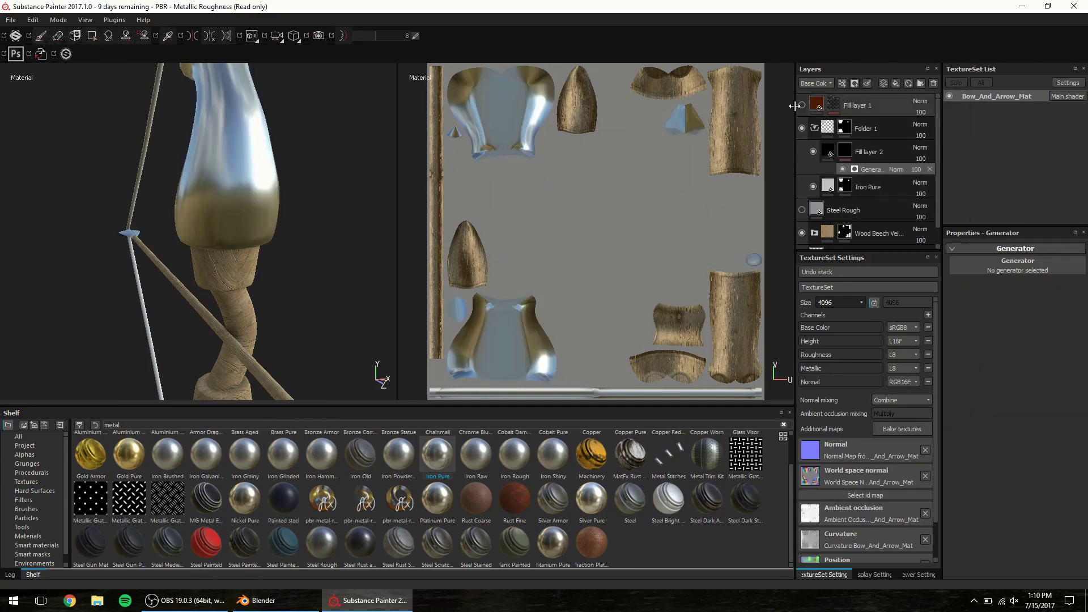
pyautogui.click(1062, 266)
pyautogui.click(1059, 302)
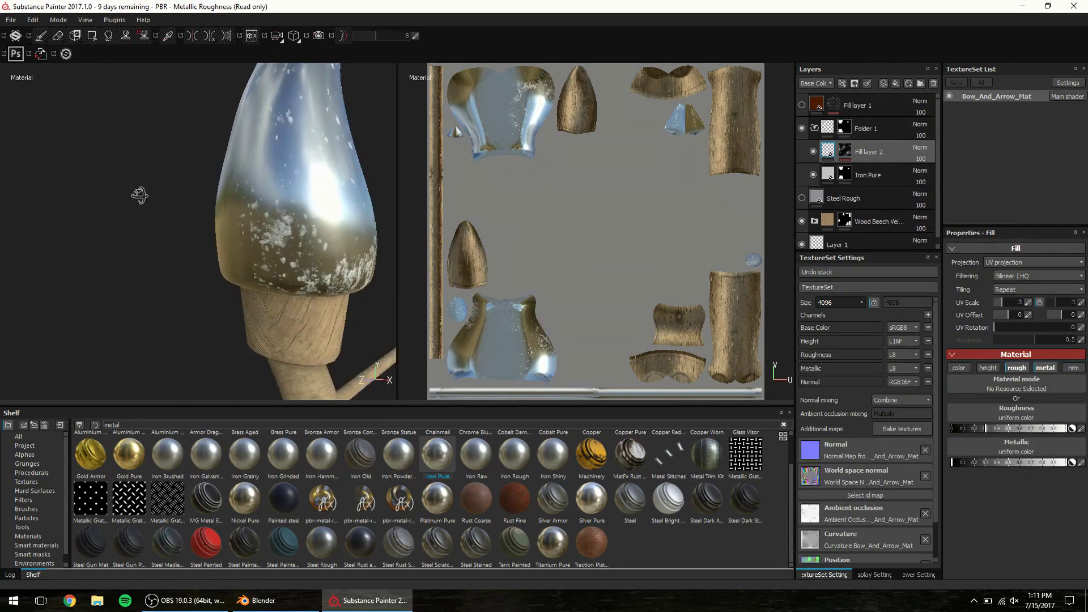
# - Disable the fill layer's metallic channel to leave only roughness, and remove the generator from its mask
pyautogui.keyDown('alt'); pyautogui.moveTo(138, 194); pyautogui.dragTo(201, 215); pyautogui.keyUp('alt')
pyautogui.click(1047, 370)
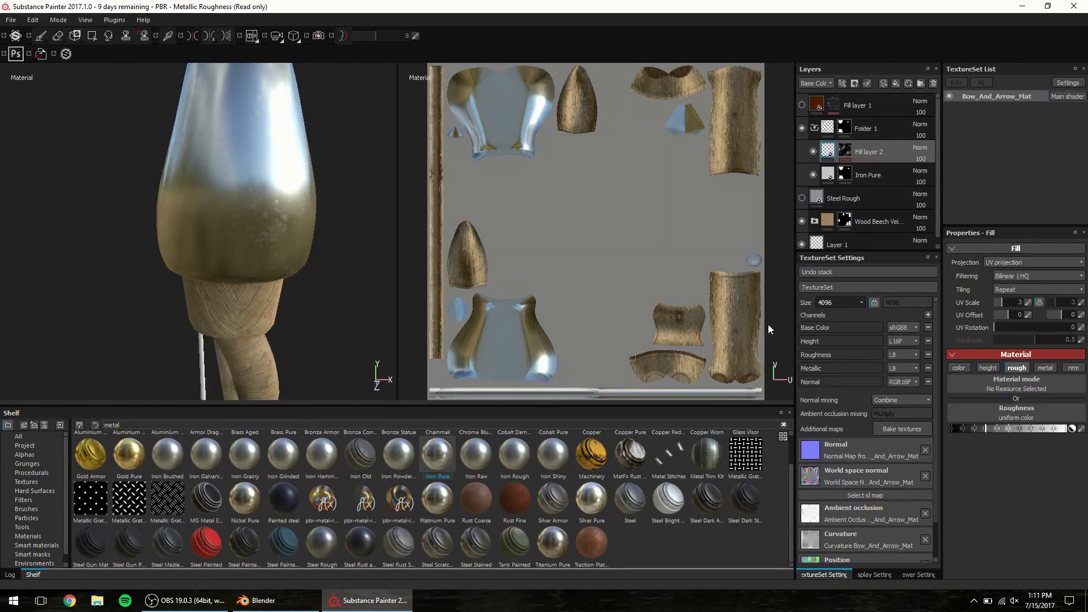
pyautogui.keyDown('alt'); pyautogui.moveTo(296, 253); pyautogui.dragTo(207, 232); pyautogui.keyUp('alt')
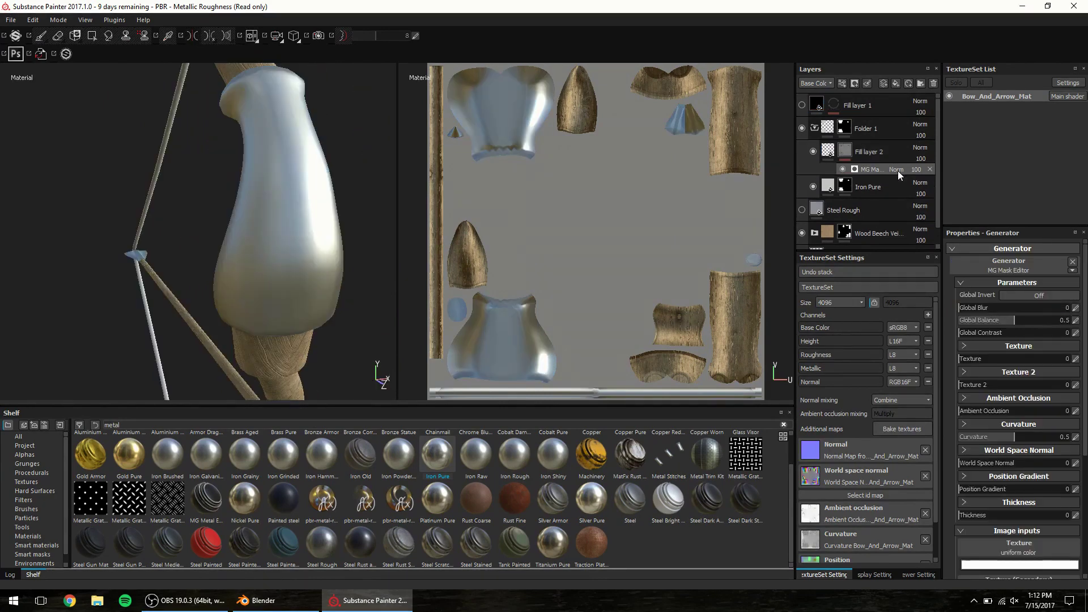
pyautogui.click(930, 169)
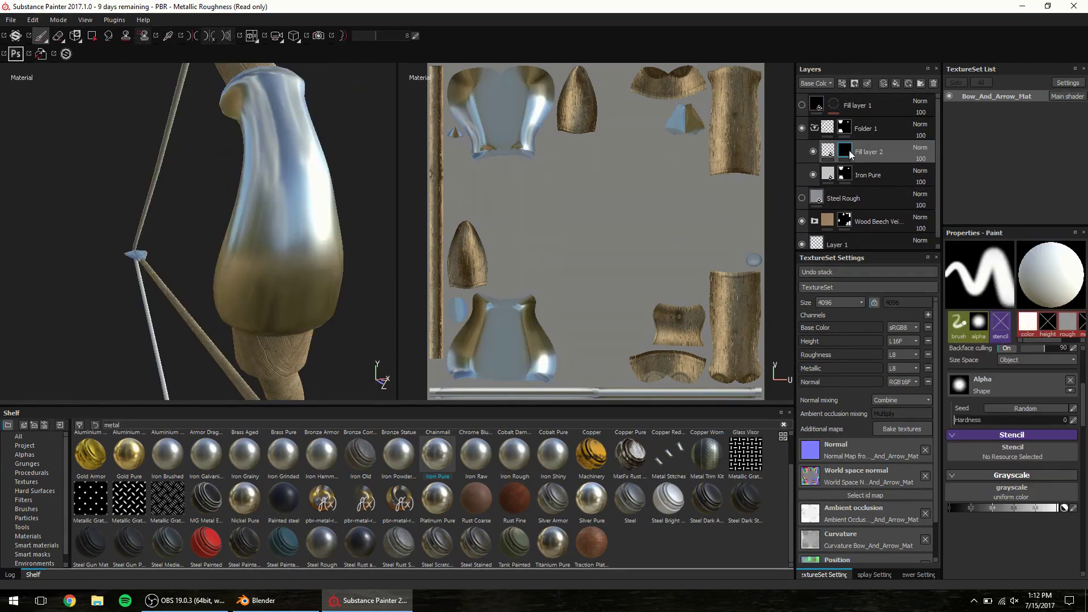
# - Add a fill to Fill layer 2's mask and search "scrat" to assign grunge_scratches_dusty as its grayscale
pyautogui.click(842, 84)
pyautogui.click(862, 121)
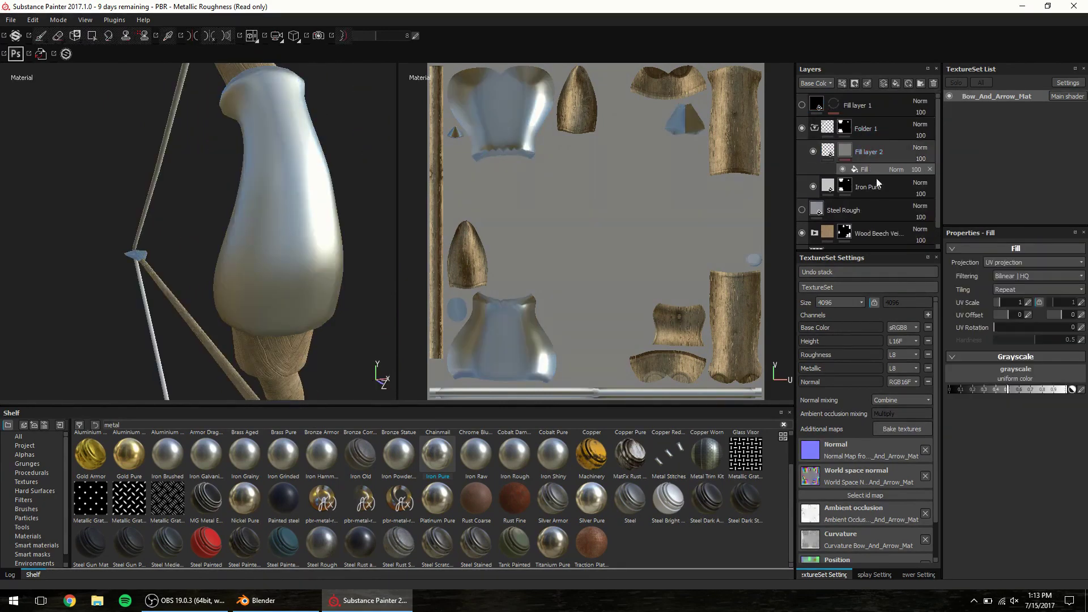
pyautogui.click(1012, 377)
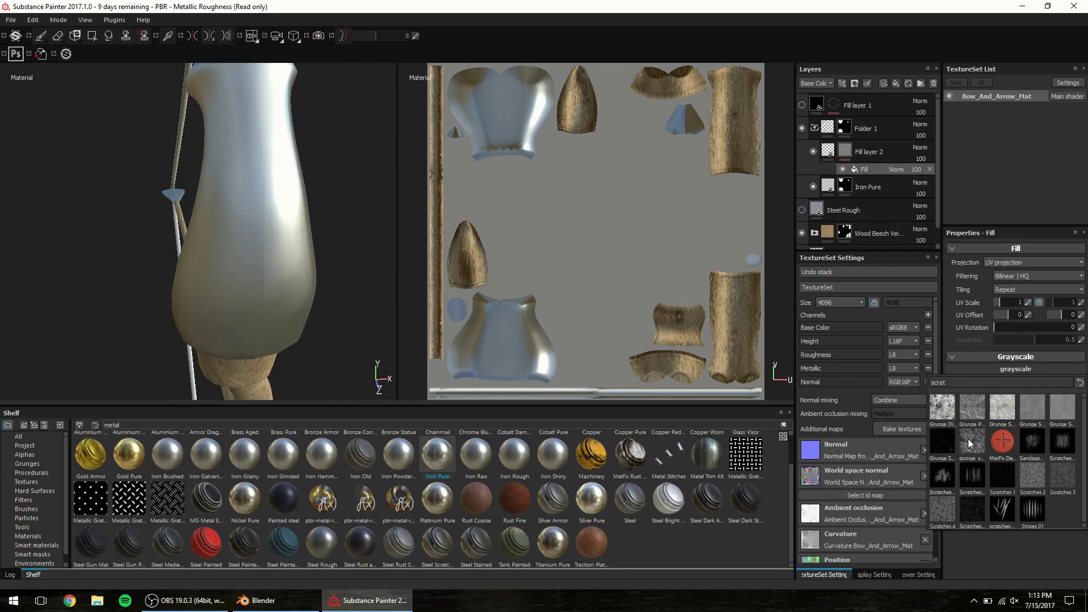
pyautogui.click(968, 438)
pyautogui.keyDown('alt'); pyautogui.moveTo(321, 284); pyautogui.dragTo(392, 243); pyautogui.keyUp('alt')
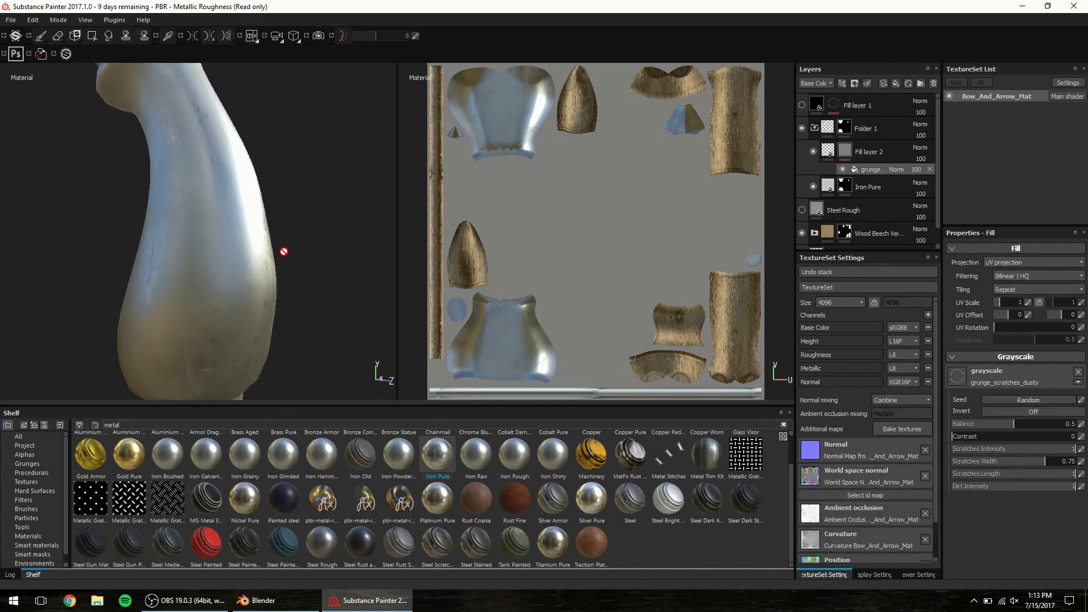
# - Set the balance of the grunge_scratches_dusty fill to 0.39 and examine the scratches on the metal grip
pyautogui.keyDown('alt'); pyautogui.moveTo(284, 248); pyautogui.dragTo(171, 163); pyautogui.keyUp('alt')
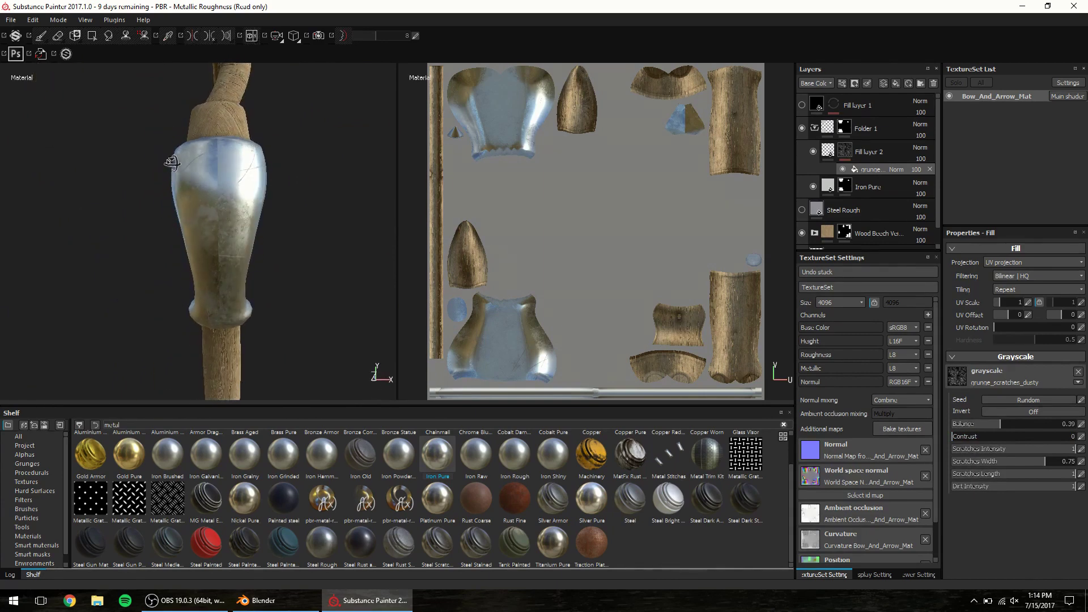
pyautogui.scroll(3, 242, 203)
pyautogui.moveTo(229, 205)
pyautogui.keyDown('alt'); pyautogui.mouseDown()
pyautogui.moveTo(252, 259)
pyautogui.moveTo(238, 268)
pyautogui.mouseUp(); pyautogui.keyUp('alt')
pyautogui.keyDown('alt'); pyautogui.moveTo(208, 141); pyautogui.dragTo(245, 197, button='middle'); pyautogui.keyUp('alt')
pyautogui.keyDown('alt'); pyautogui.moveTo(245, 197); pyautogui.dragTo(224, 197); pyautogui.keyUp('alt')
# - Duplicate Fill layer 2, give the copy an empty black mask, and paint white Dirt 06 grunge on it over the metal grip
pyautogui.click(862, 156)
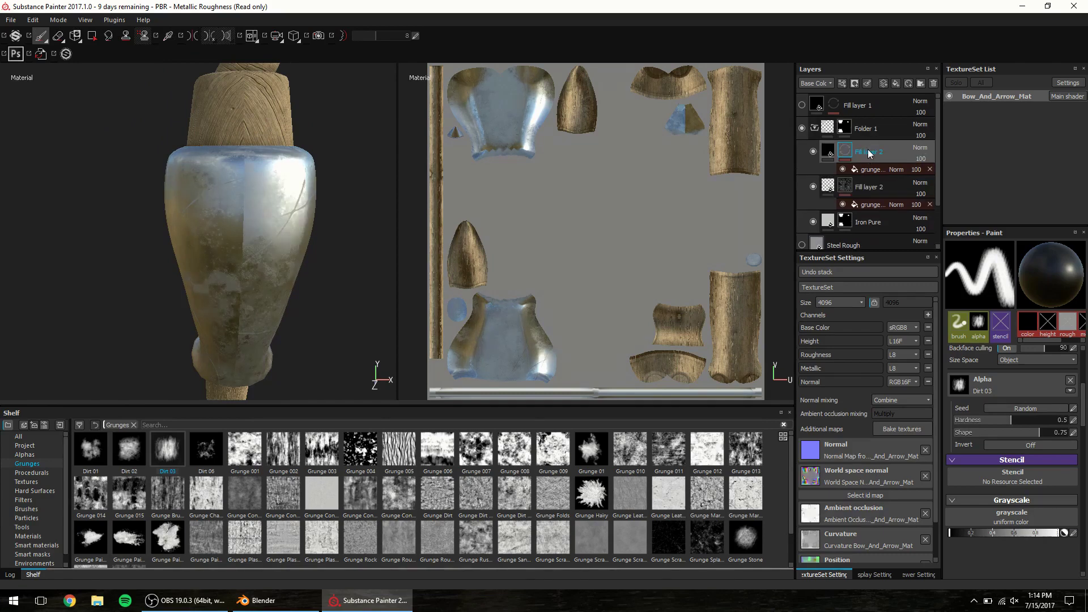
pyautogui.hotkey('ctrl', 'd')
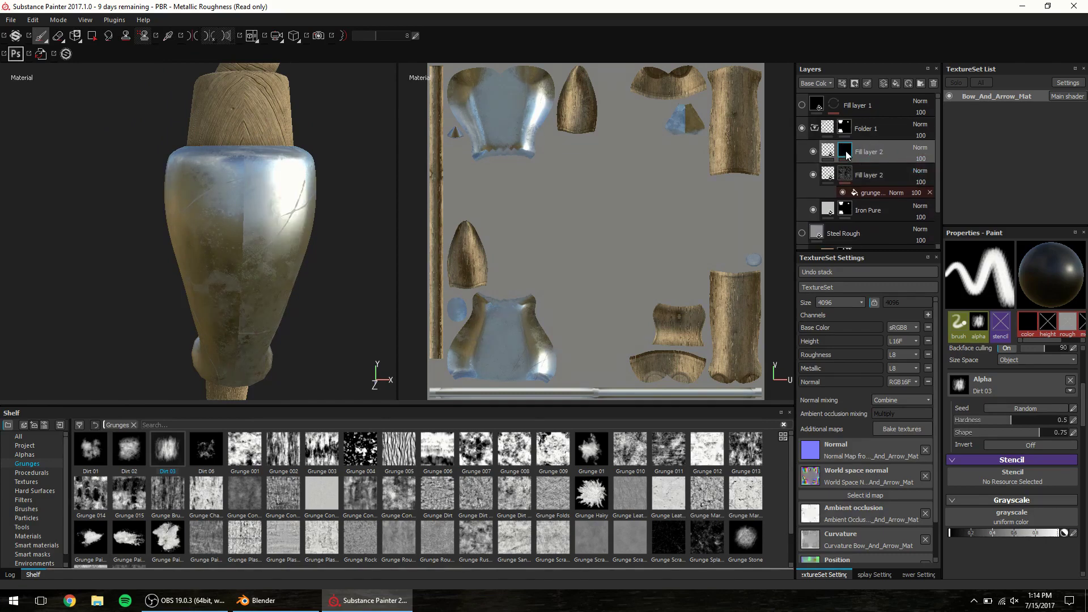
pyautogui.press('x')
pyautogui.click(206, 451)
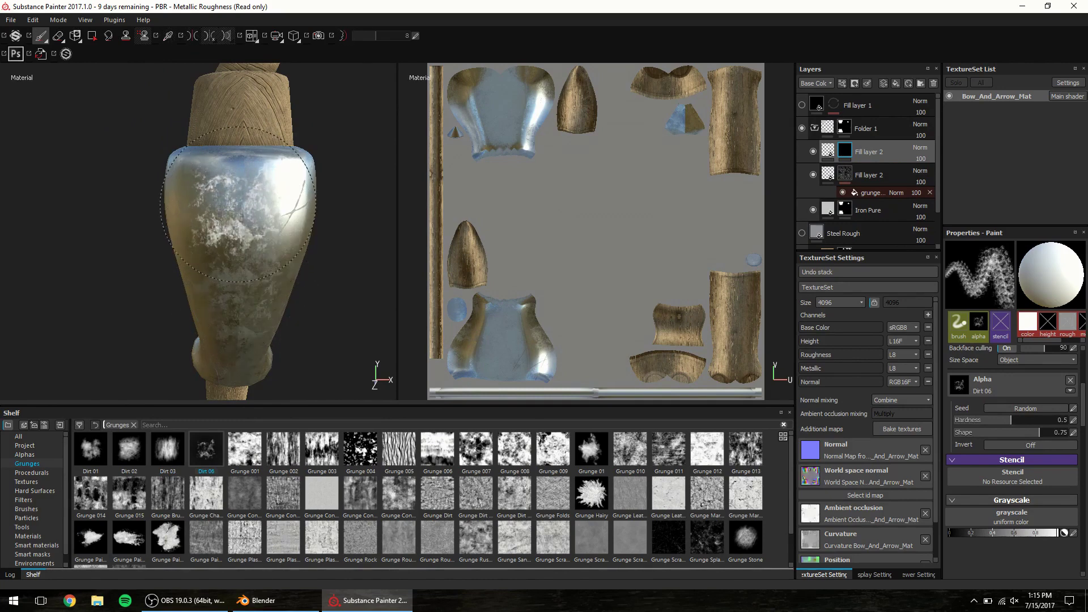
pyautogui.moveTo(272, 278)
pyautogui.keyDown('alt'); pyautogui.mouseDown()
pyautogui.moveTo(357, 196)
pyautogui.moveTo(343, 195)
pyautogui.mouseUp(); pyautogui.keyUp('alt')
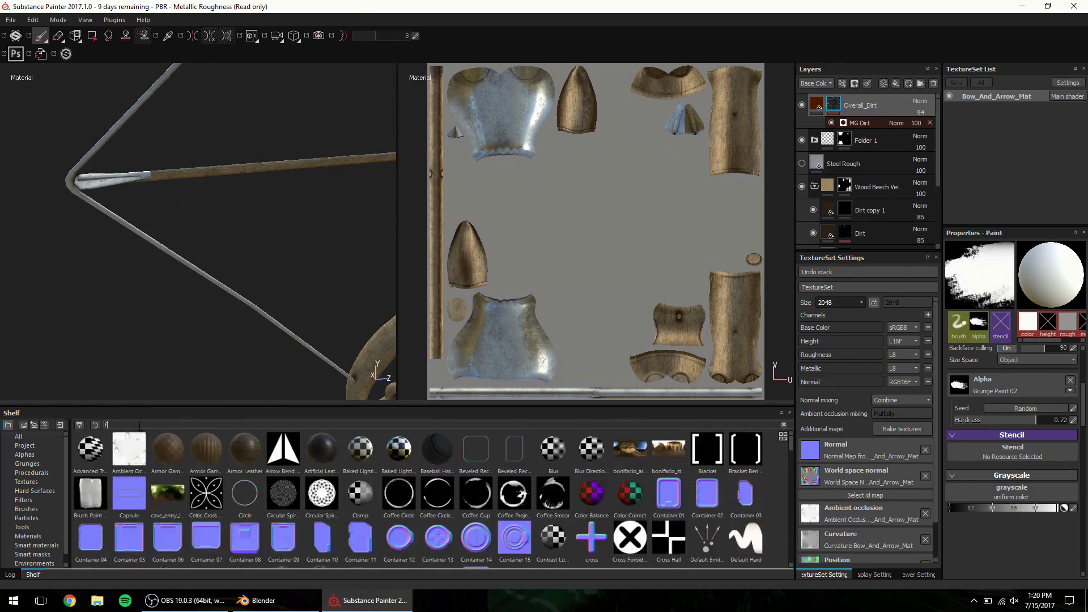
# - Search the shelf for "fabric" and add the Fabric Soft Denim material above Overall_Dirt with a black mask
pyautogui.write('fabric')
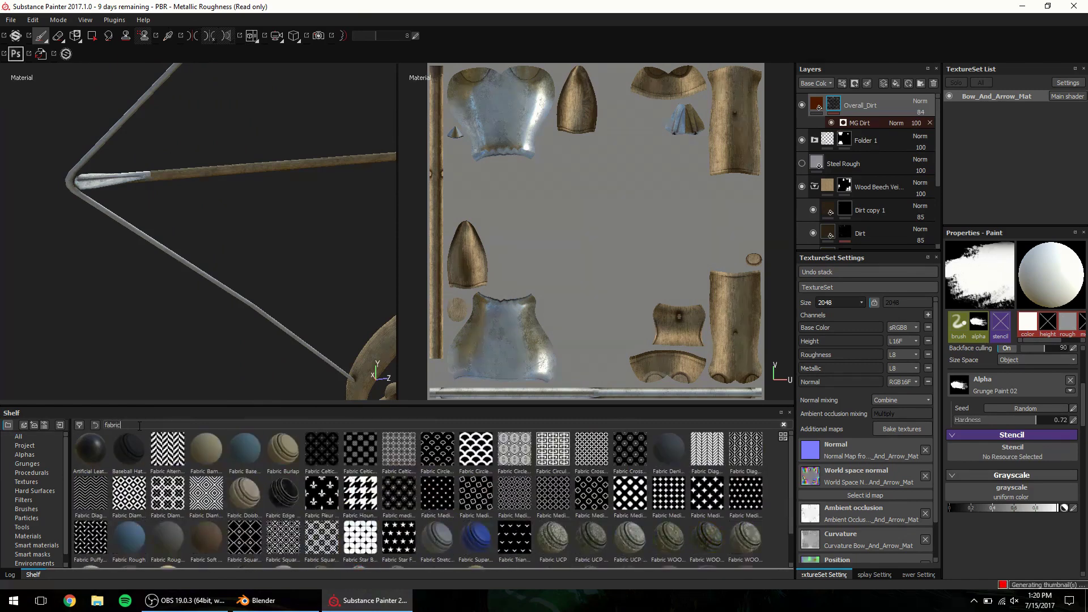
pyautogui.scroll(-1, 204, 499)
pyautogui.moveTo(206, 498); pyautogui.dragTo(864, 95)
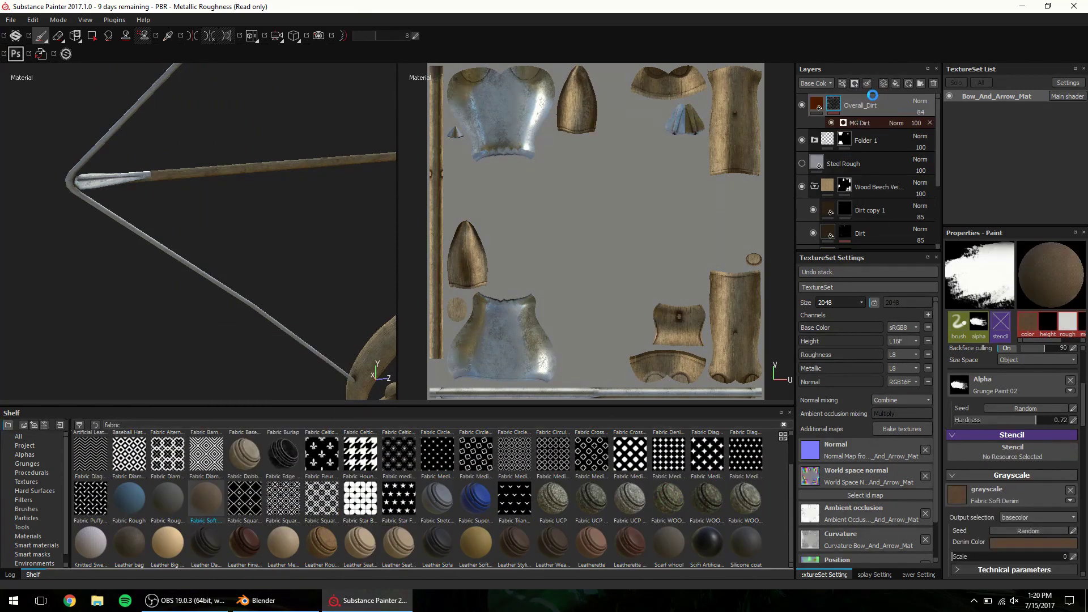
pyautogui.scroll(3, 215, 227)
pyautogui.moveTo(215, 226)
pyautogui.keyDown('alt'); pyautogui.mouseDown(button='middle')
pyautogui.moveTo(258, 306)
pyautogui.moveTo(221, 244)
pyautogui.mouseUp(button='middle'); pyautogui.keyUp('alt')
pyautogui.rightClick(861, 105)
pyautogui.click(877, 120)
# - Reveal Fabric Soft Denim on the bowstring by filling that part of its mask with the Polygon Fill tool
pyautogui.keyDown('alt'); pyautogui.moveTo(251, 240); pyautogui.dragTo(162, 250); pyautogui.keyUp('alt')
pyautogui.scroll(-3, 163, 250)
pyautogui.click(92, 36)
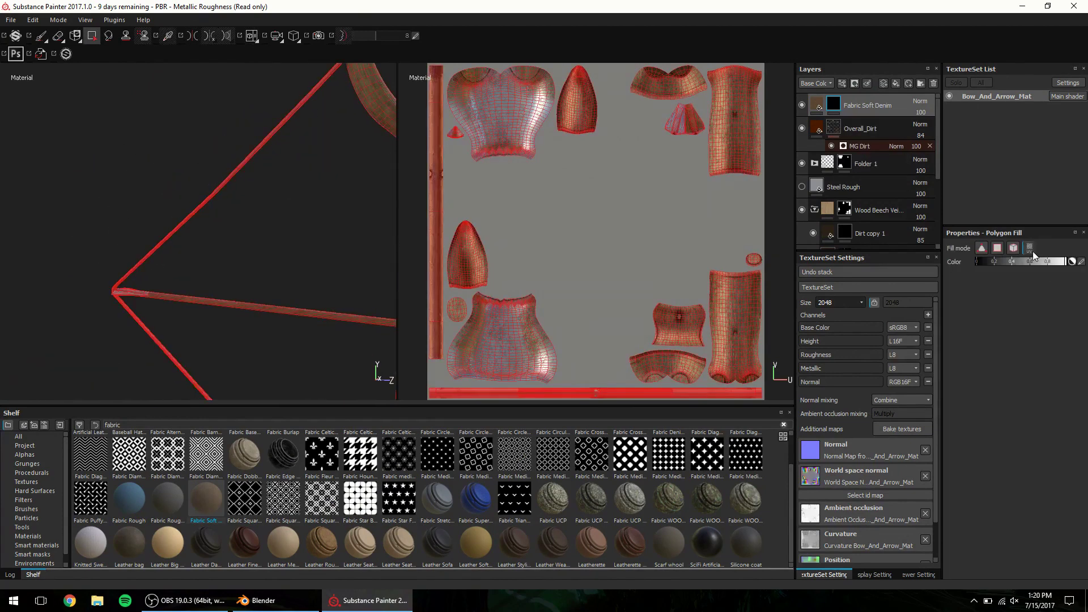
pyautogui.press('1')
pyautogui.moveTo(243, 202)
pyautogui.keyDown('alt'); pyautogui.mouseDown()
pyautogui.moveTo(289, 257)
pyautogui.moveTo(340, 286)
pyautogui.moveTo(376, 238)
pyautogui.moveTo(493, 238)
pyautogui.moveTo(267, 250)
pyautogui.moveTo(265, 233)
pyautogui.mouseUp(); pyautogui.keyUp('alt')
pyautogui.keyDown('alt'); pyautogui.moveTo(265, 231); pyautogui.dragTo(166, 213, button='middle'); pyautogui.keyUp('alt')
pyautogui.press('f')
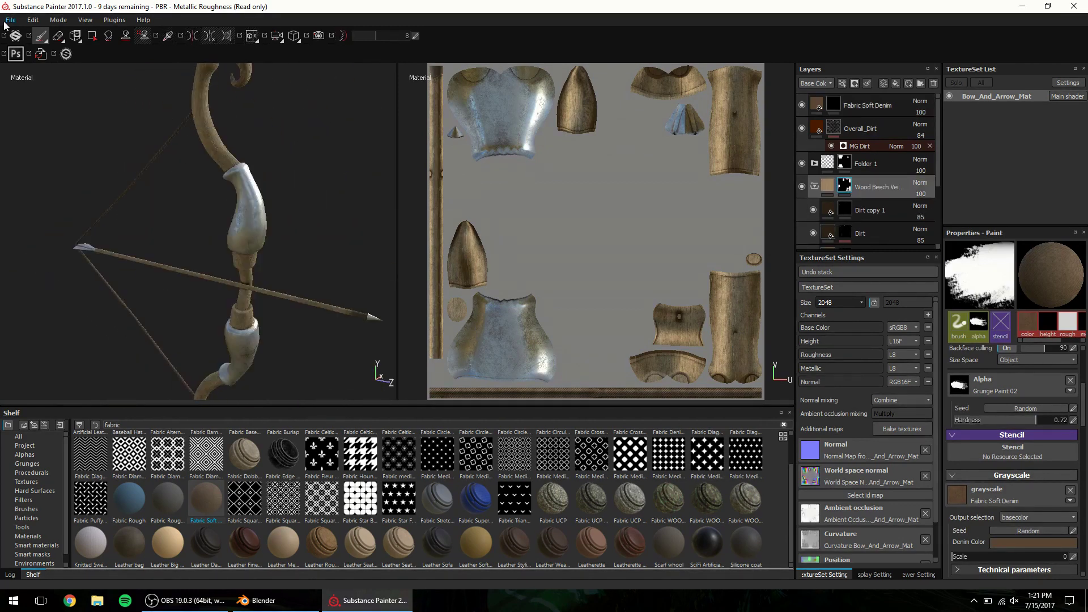
# - Open the texture export settings and set the common padding to Dilation + Default background color at 8 pixels
pyautogui.click(5, 23)
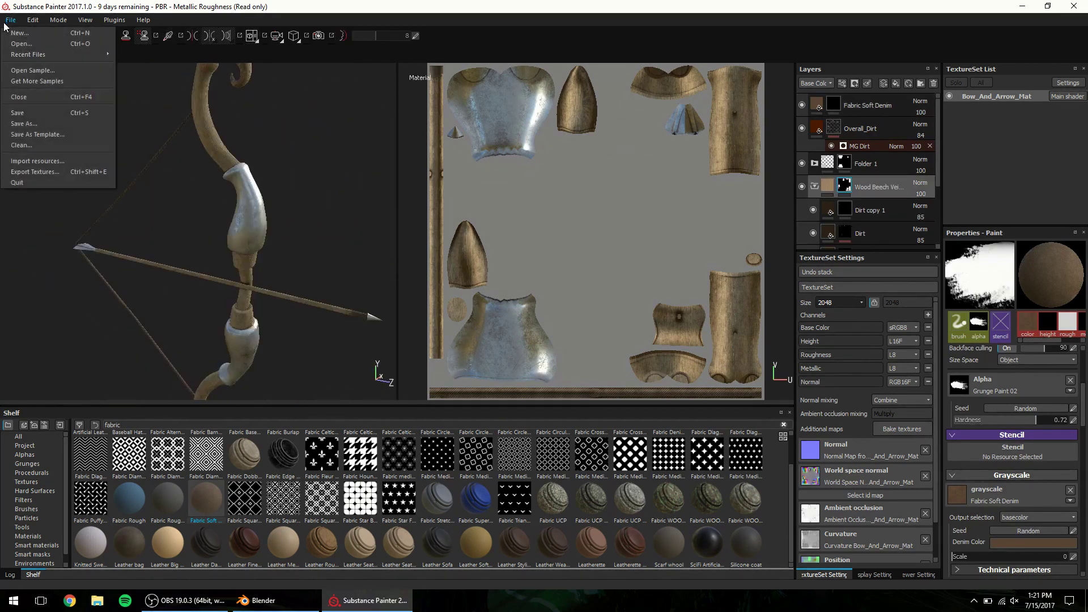
pyautogui.click(55, 169)
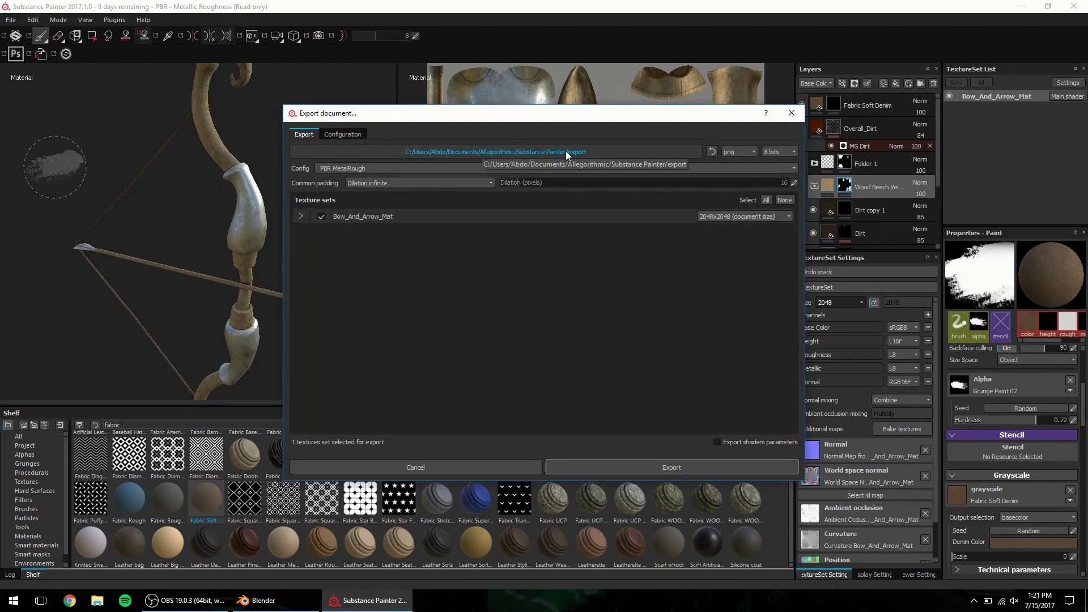
pyautogui.click(443, 183)
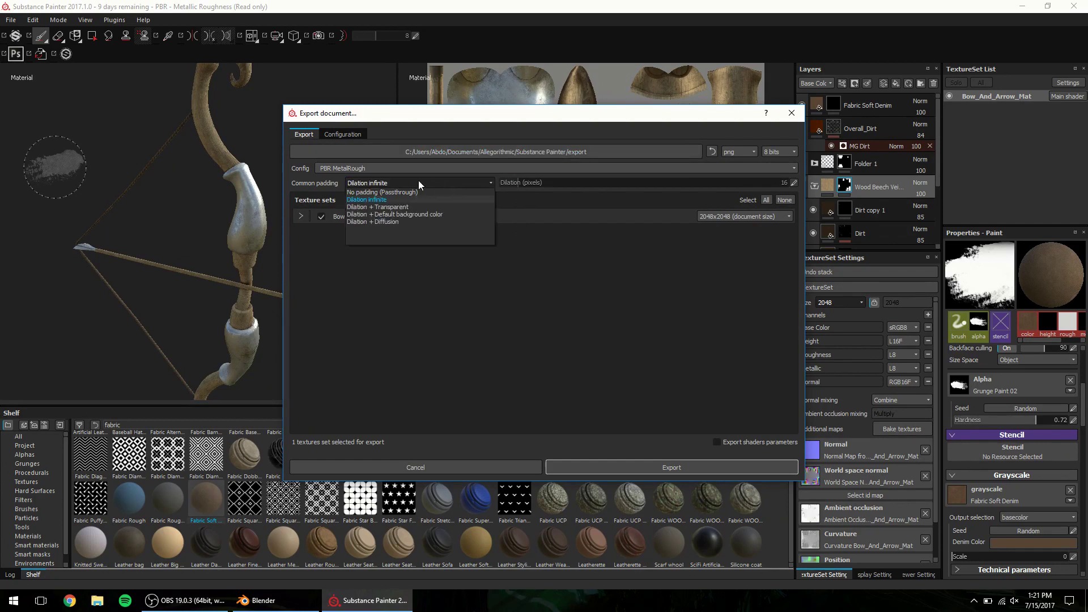
pyautogui.click(299, 189)
pyautogui.click(372, 182)
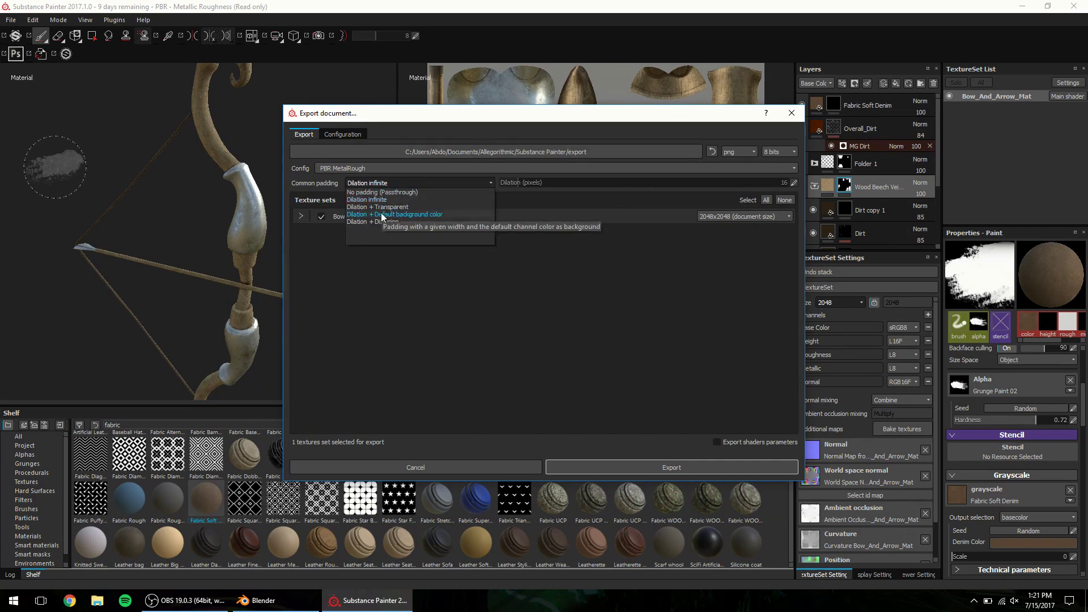
pyautogui.click(382, 214)
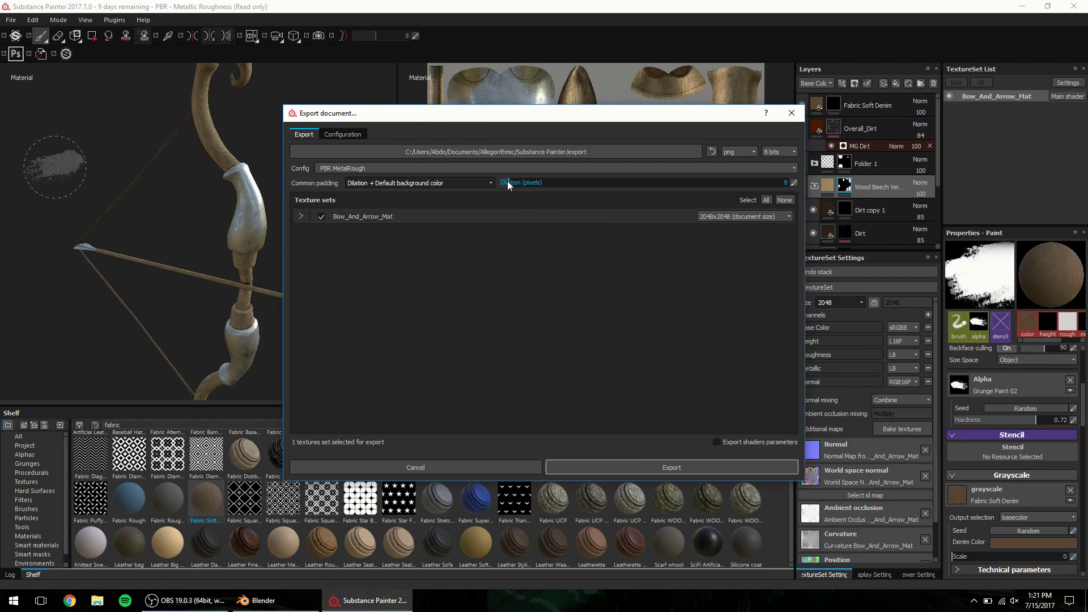
# - Choose the Unity VR export configuration and display that preset's output maps
pyautogui.moveTo(504, 114); pyautogui.dragTo(465, 141)
pyautogui.click(303, 195)
pyautogui.scroll(-2, 328, 239)
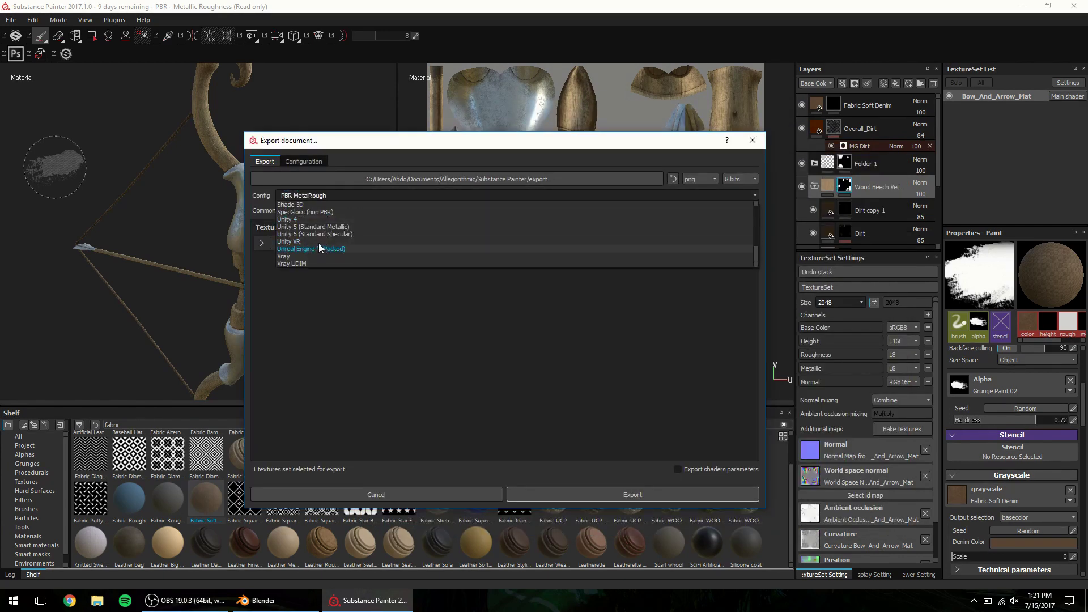
pyautogui.click(315, 247)
pyautogui.click(301, 162)
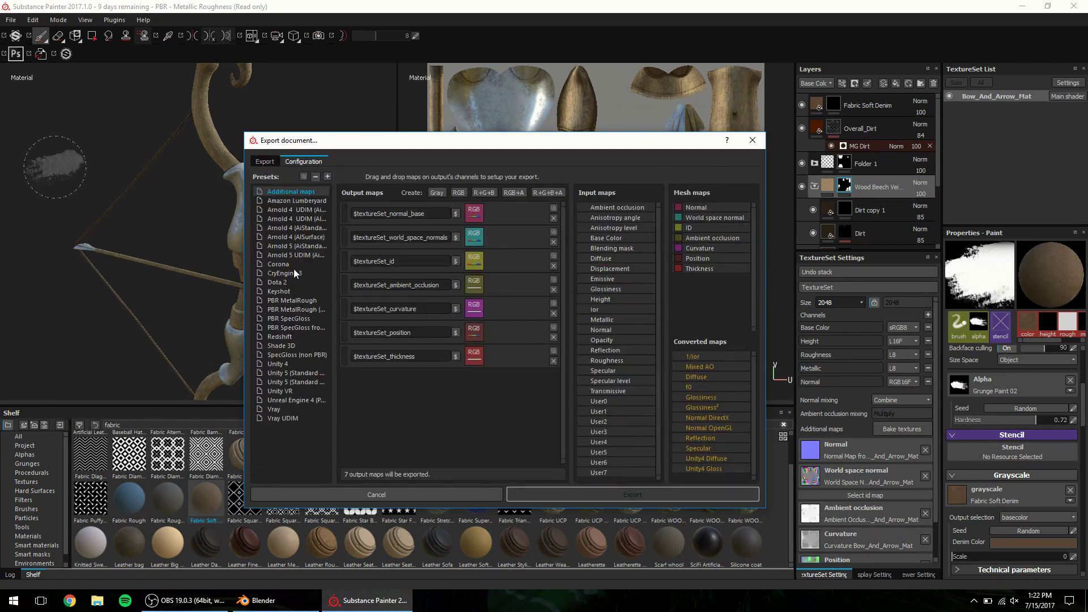
pyautogui.click(292, 390)
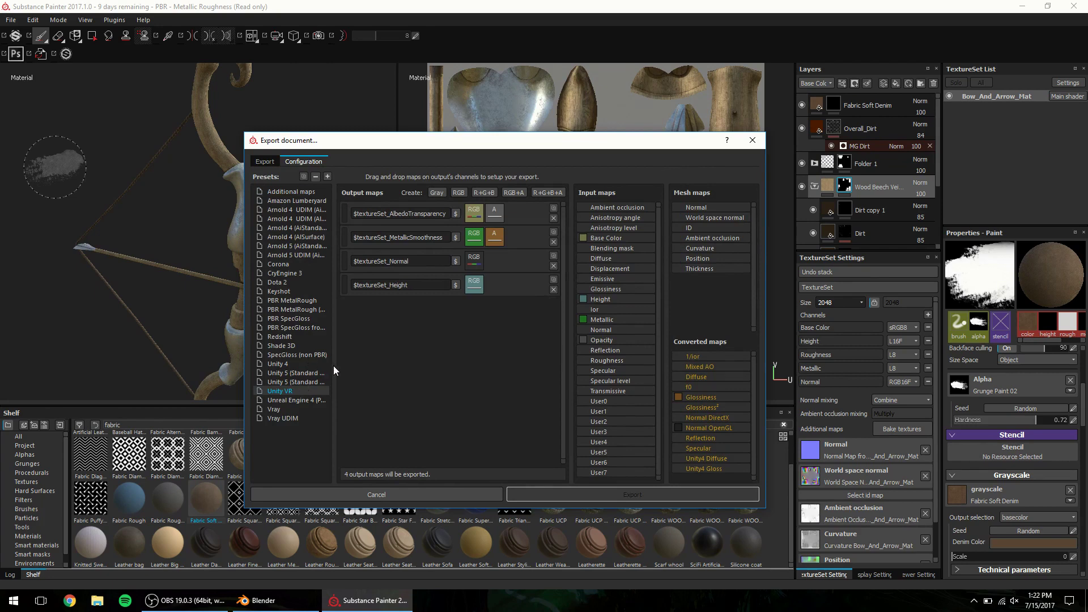
# - Duplicate the Unity 5 (Standard Metallic) export preset and rename the copy UNVR
pyautogui.moveTo(245, 359); pyautogui.dragTo(103, 351)
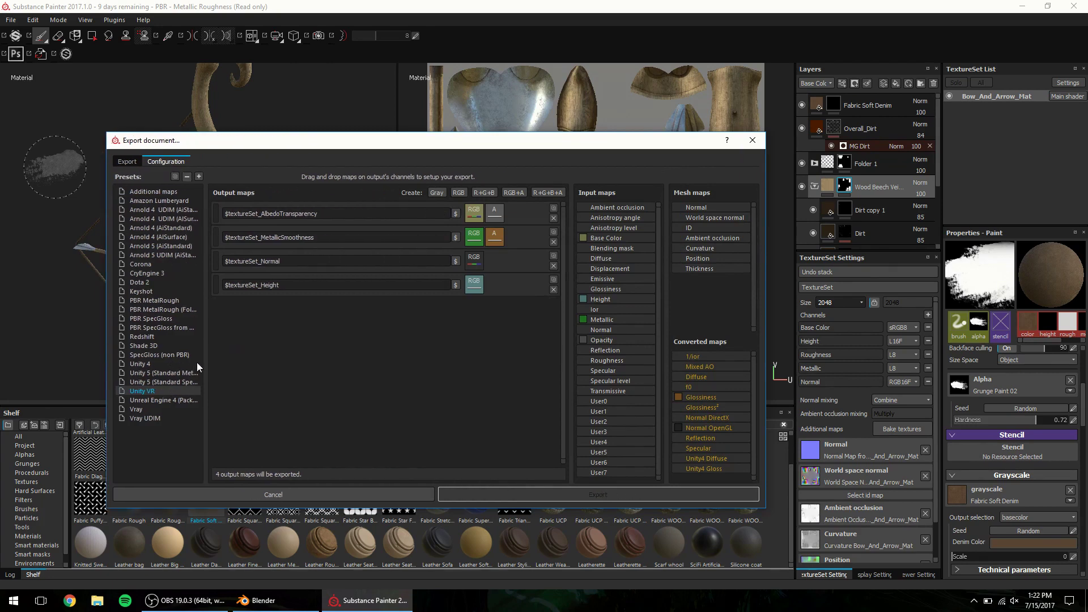
pyautogui.click(164, 373)
pyautogui.rightClick(164, 373)
pyautogui.click(176, 389)
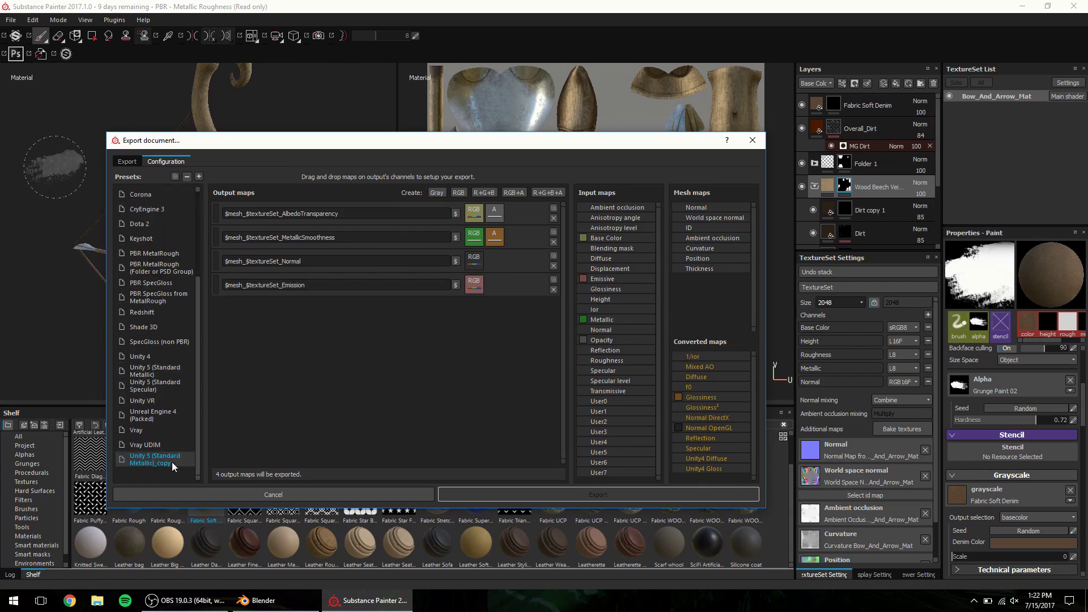
pyautogui.doubleClick(174, 464)
pyautogui.write('UNVR')
pyautogui.press('Return')
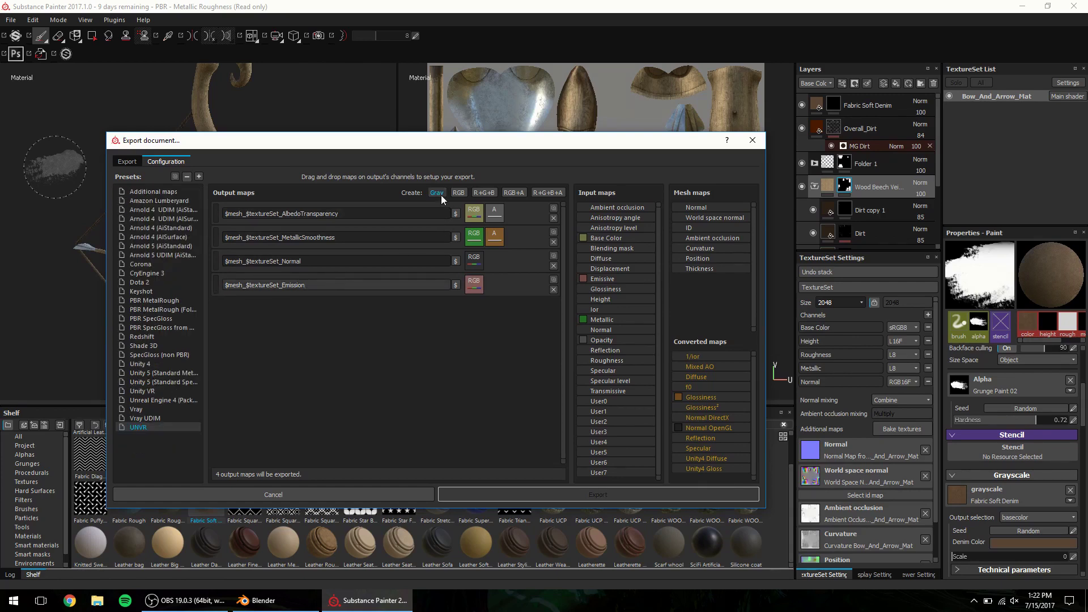
# - Add an RGB output map to the UNVR preset and assign the Height input map's gray channel to it
pyautogui.click(459, 194)
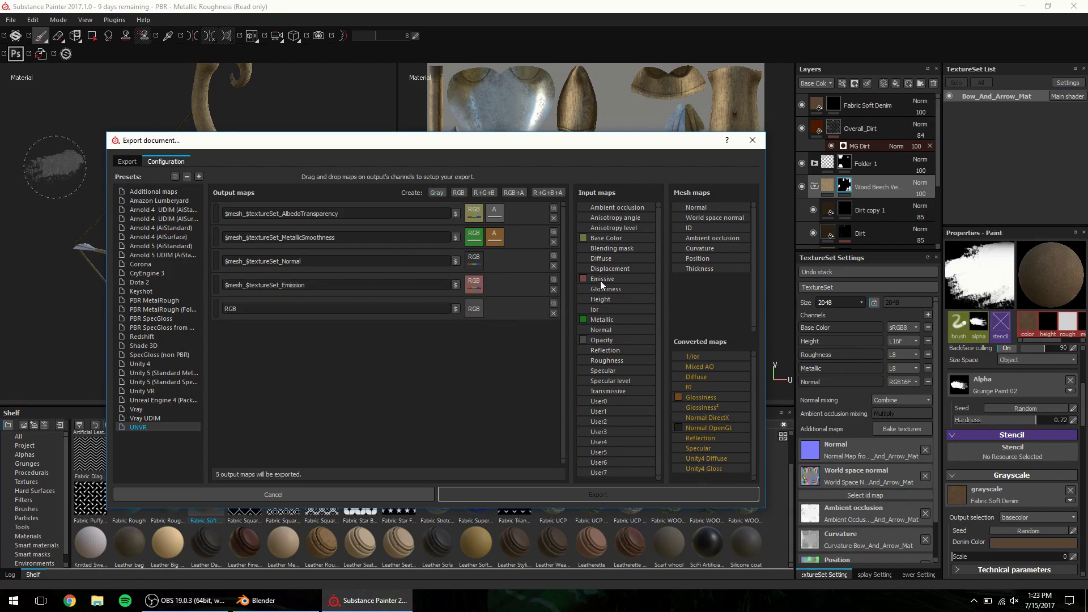
pyautogui.moveTo(607, 300); pyautogui.dragTo(477, 311)
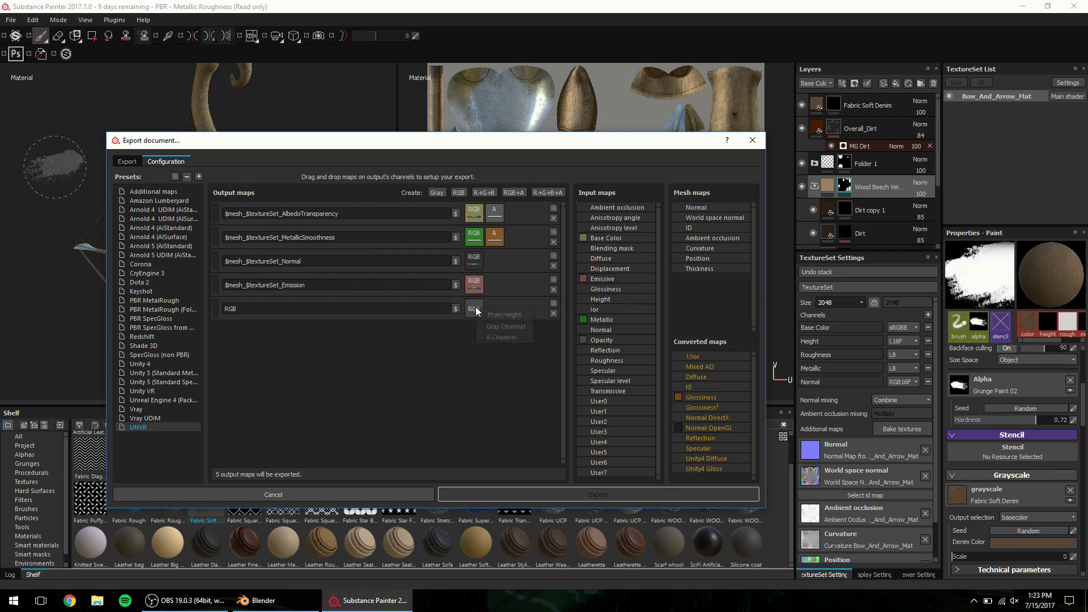
pyautogui.click(499, 330)
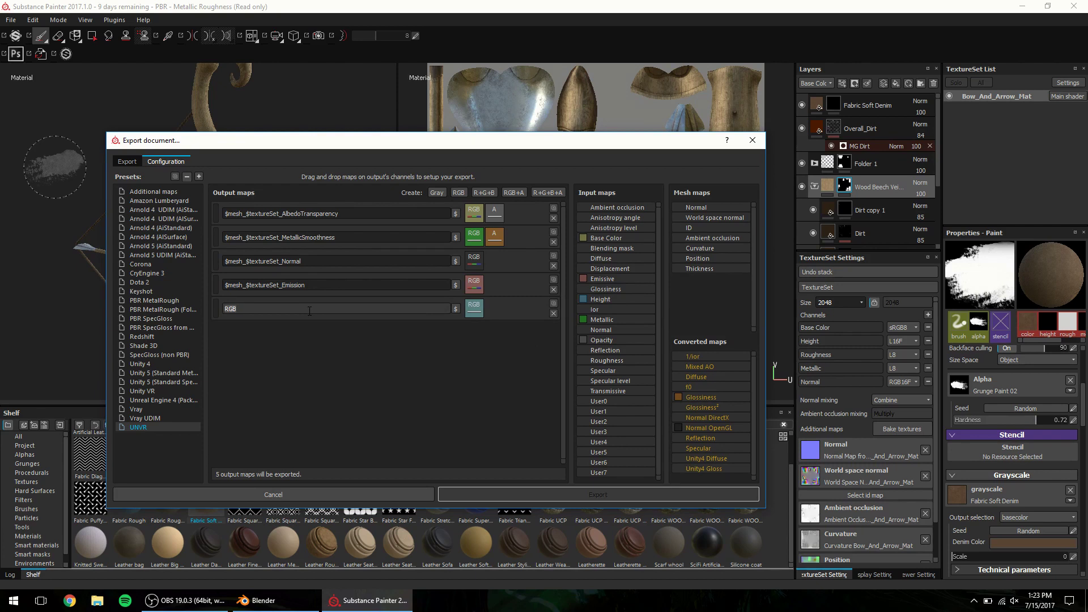
# - Name the new output map $mesh_$textureSet_Height, using the mesh and texture set variables
pyautogui.click(455, 309)
pyautogui.click(471, 331)
pyautogui.write('_')
pyautogui.click(455, 308)
pyautogui.click(466, 339)
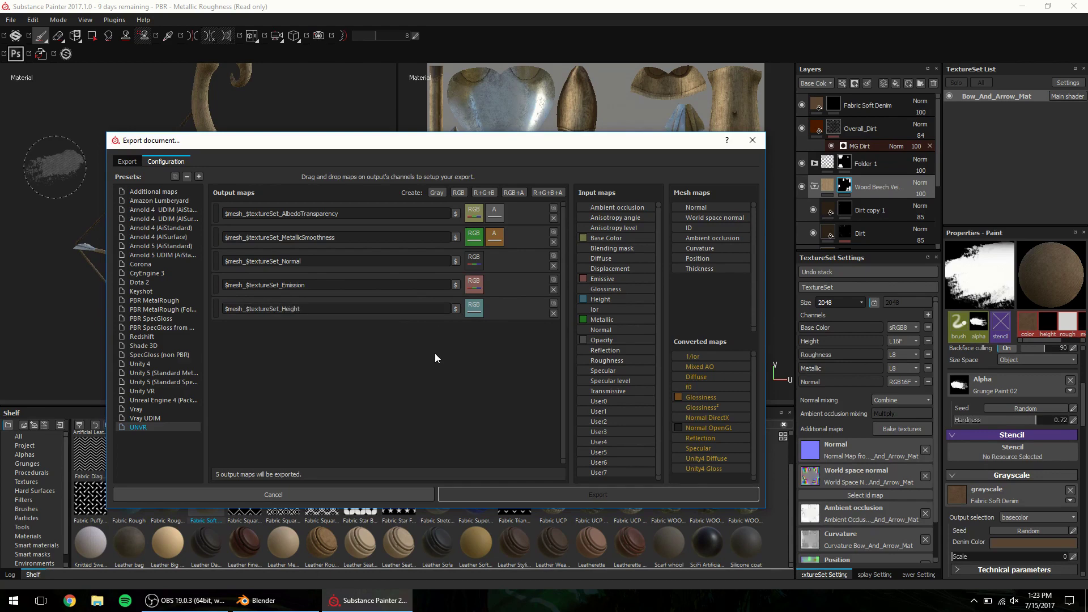
# - Check the Bow_And_Arrow_Mat file list, export its textures as 8-bit PNGs, and open the export folder
pyautogui.click(127, 162)
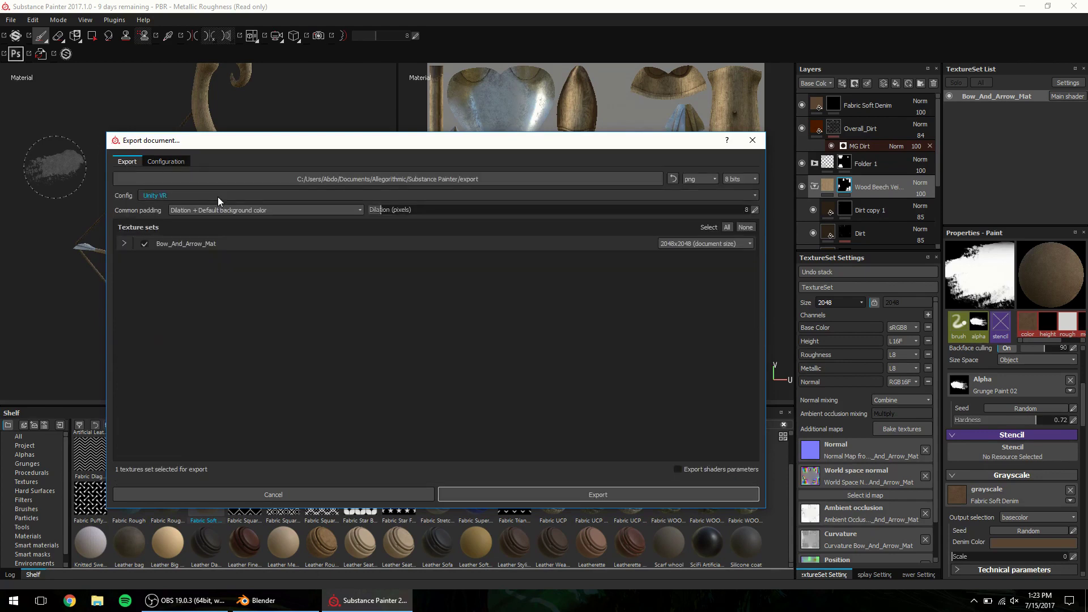
pyautogui.click(124, 244)
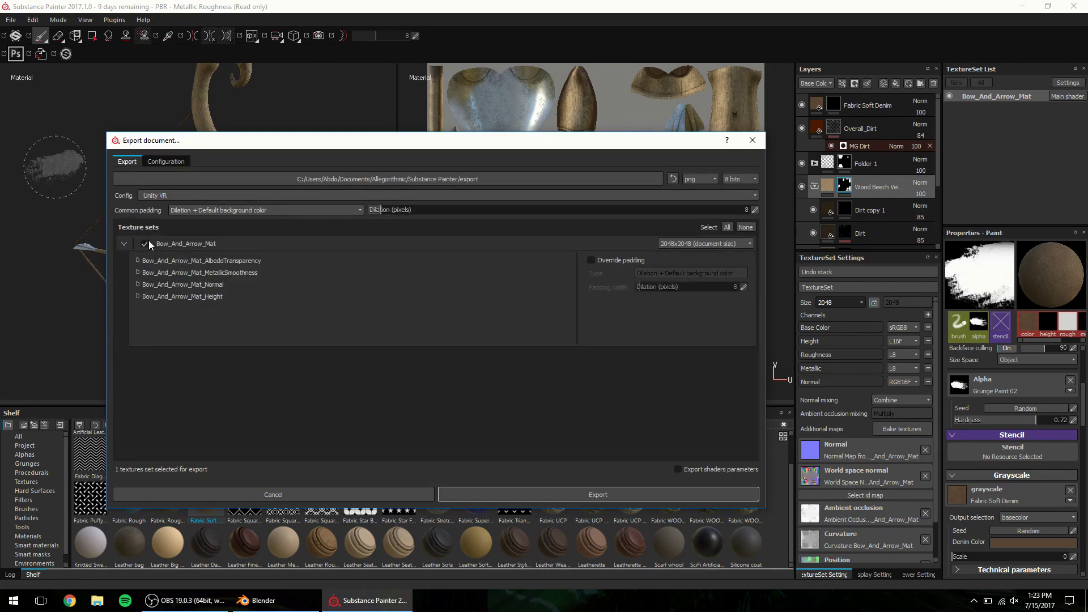
pyautogui.click(649, 491)
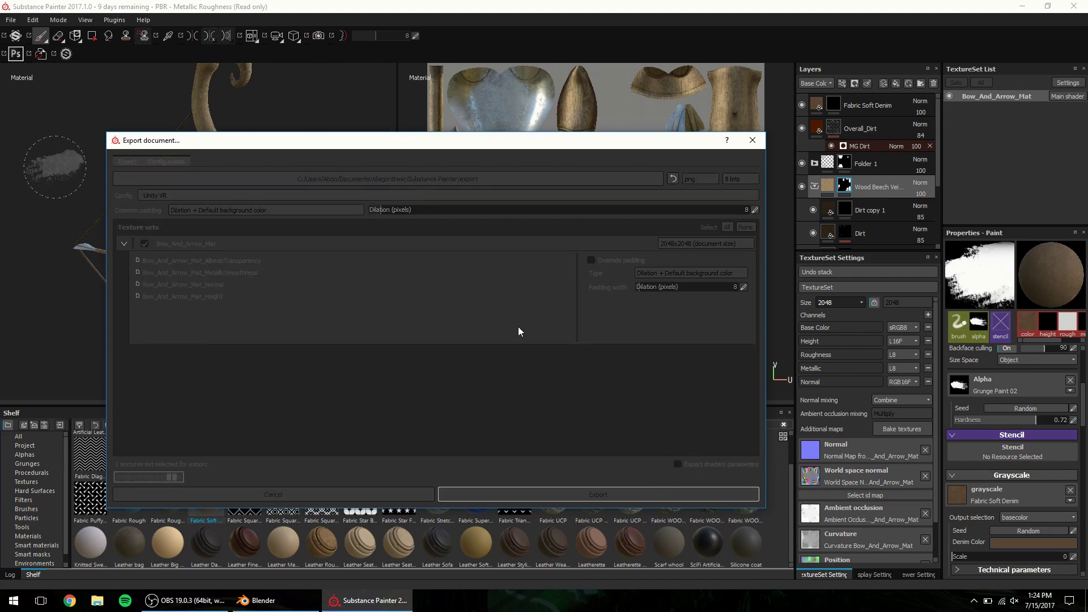
pyautogui.click(420, 334)
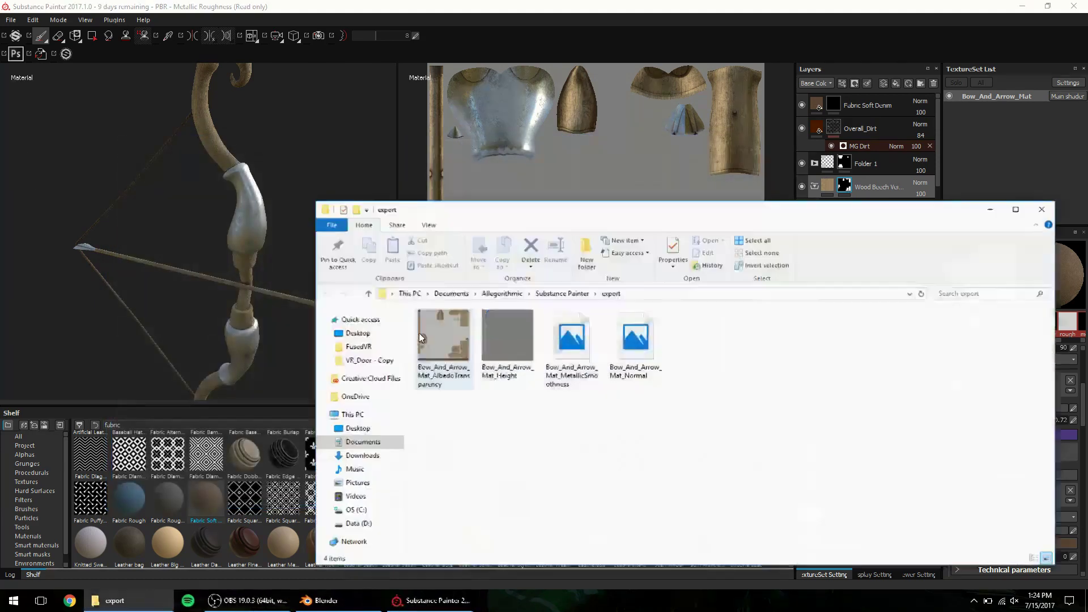